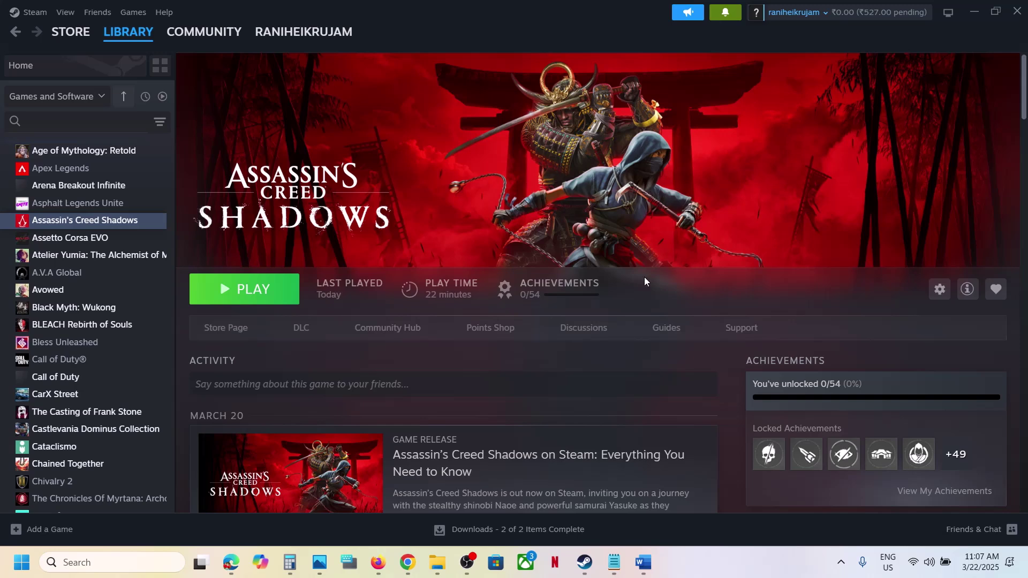
Highlight the 'Enable Steam input' part of Step 1 in the Word notes
click(643, 562)
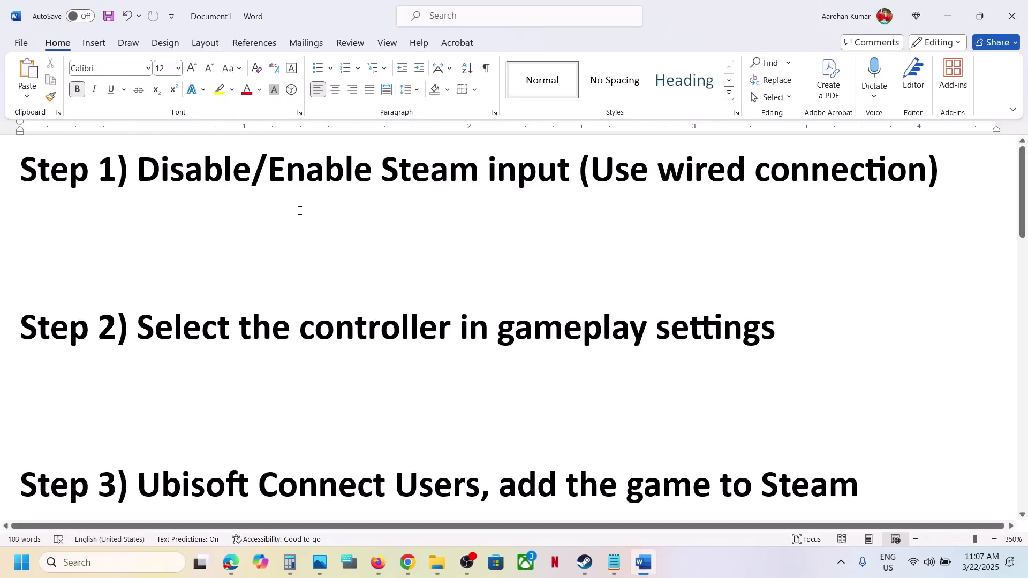
drag(257, 169, 655, 170)
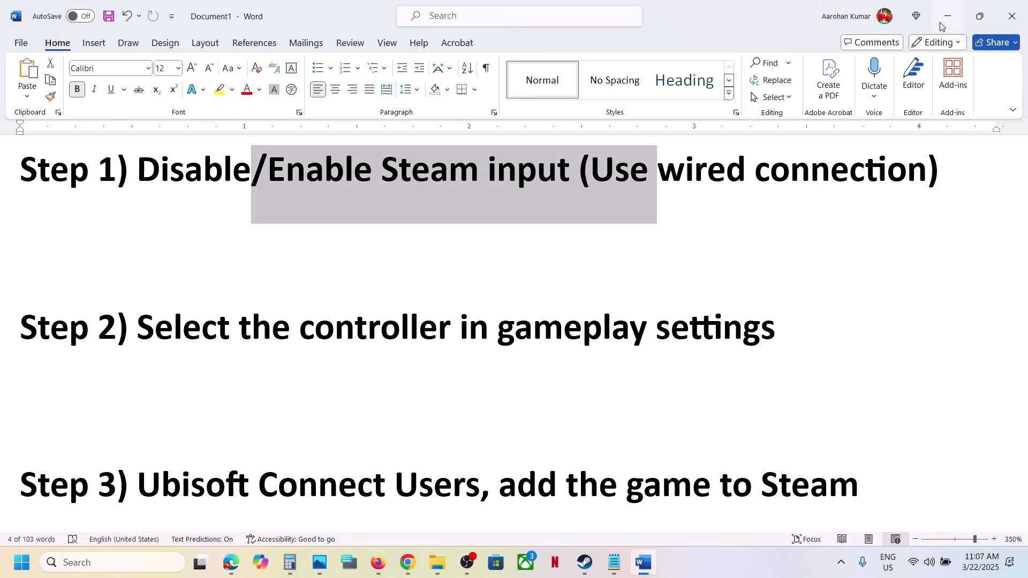
key(alt+Tab)
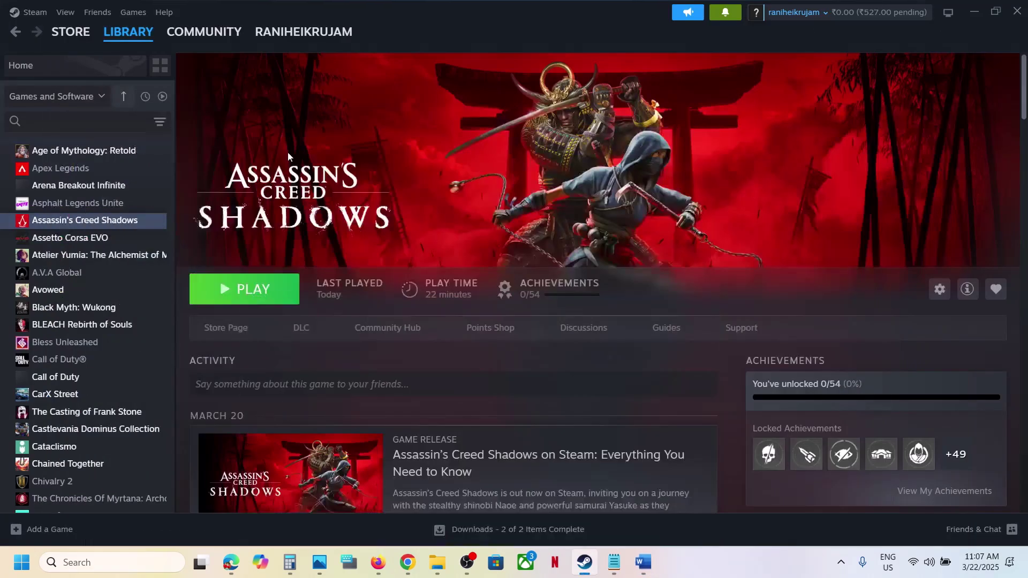
Set Assassin's Creed Shadows' Steam Input override to Disable Steam Input in its properties
right_click(87, 223)
click(143, 330)
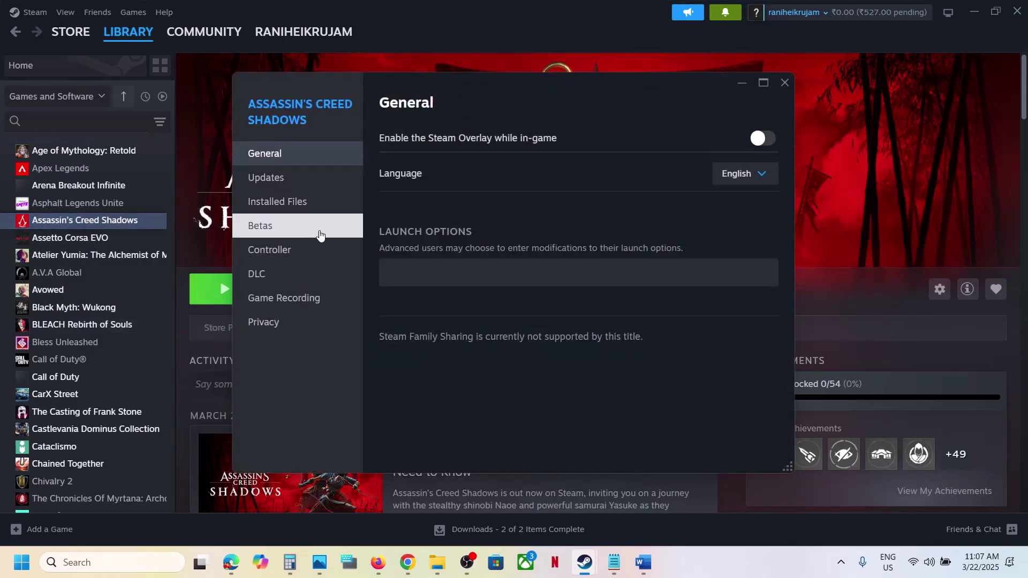
click(294, 262)
click(722, 193)
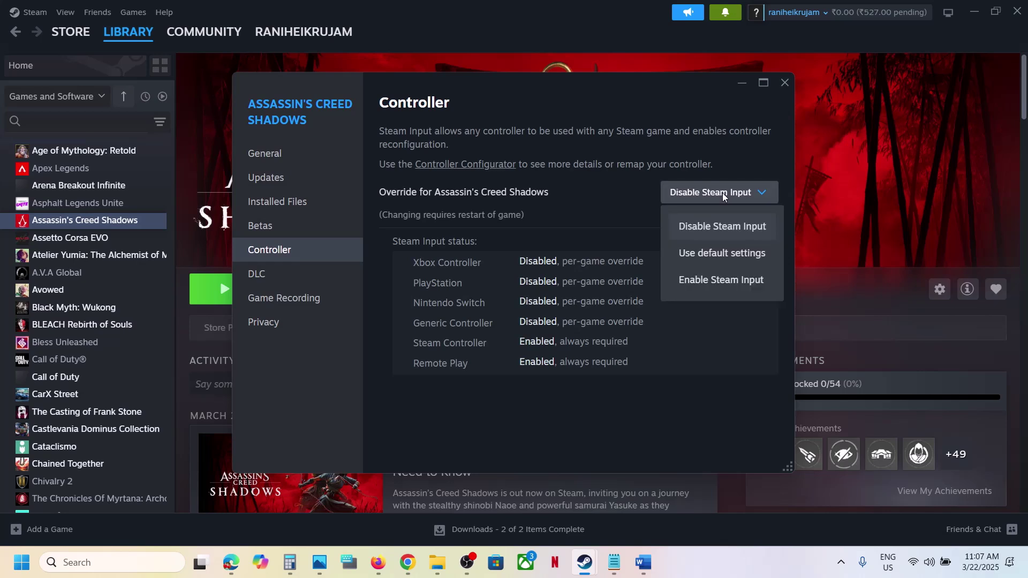
click(750, 228)
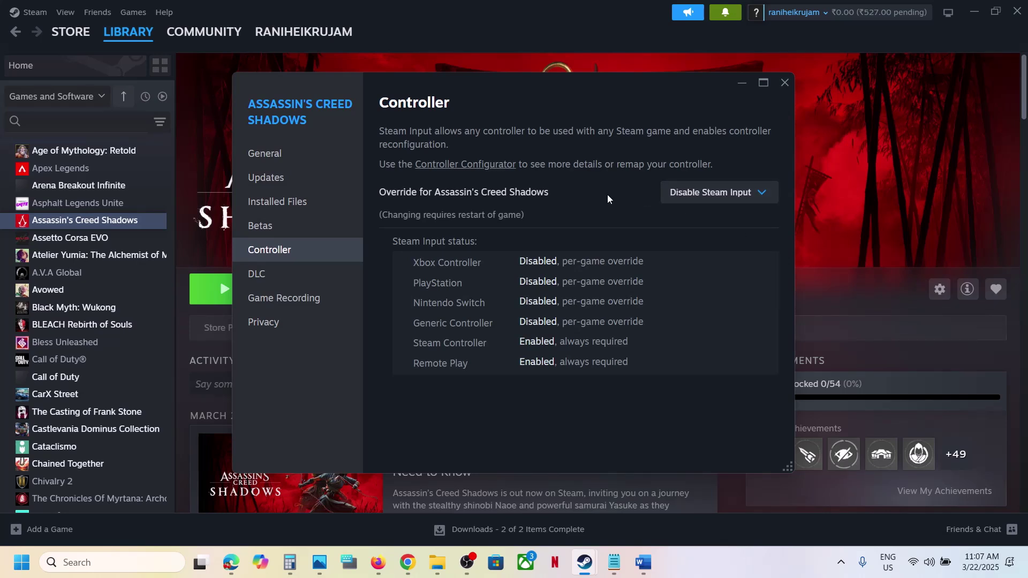
click(715, 193)
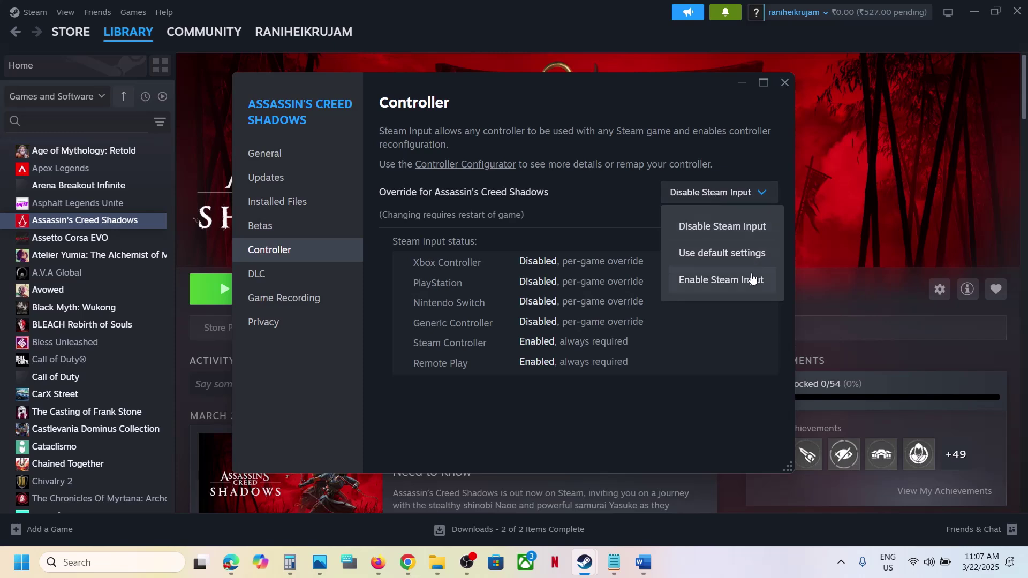
click(641, 226)
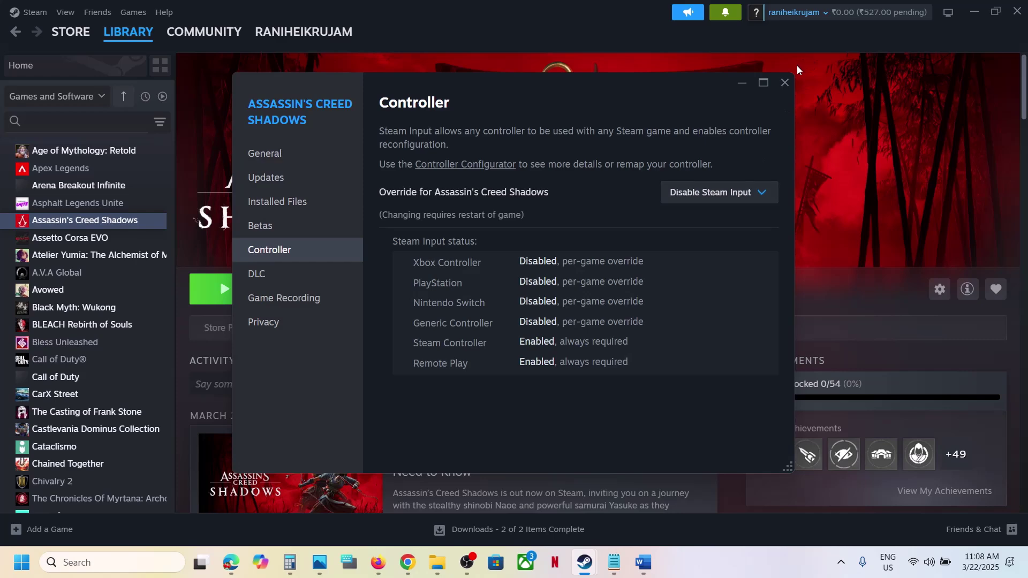
click(785, 82)
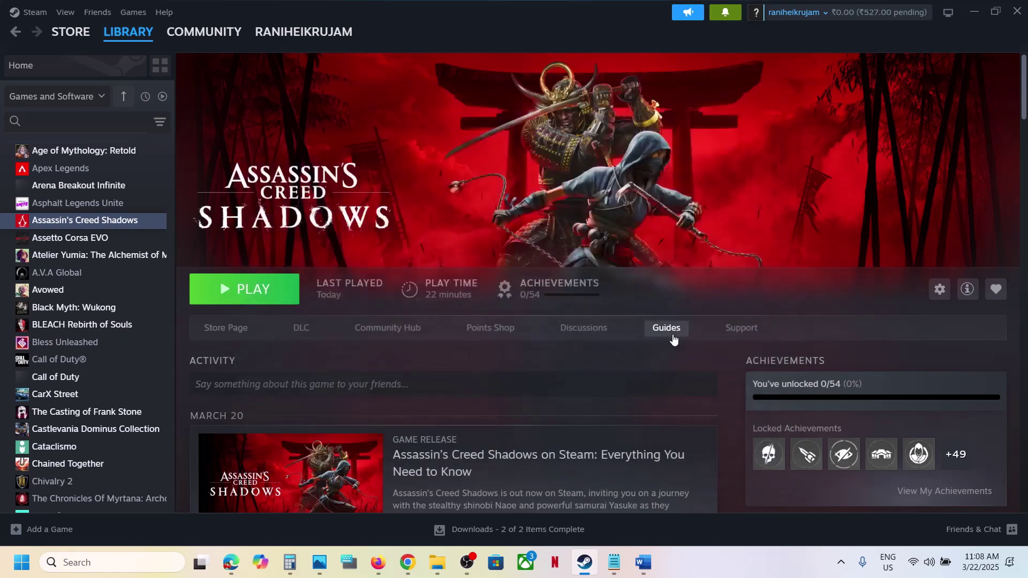
Highlight the Step 2 instruction in the Word notes
click(644, 563)
drag(138, 328, 723, 367)
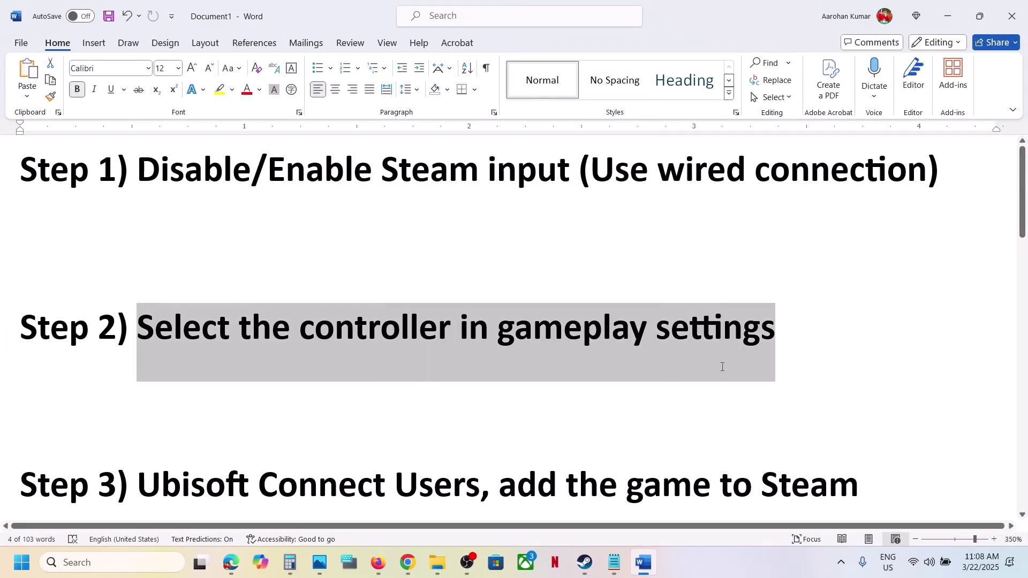
click(944, 21)
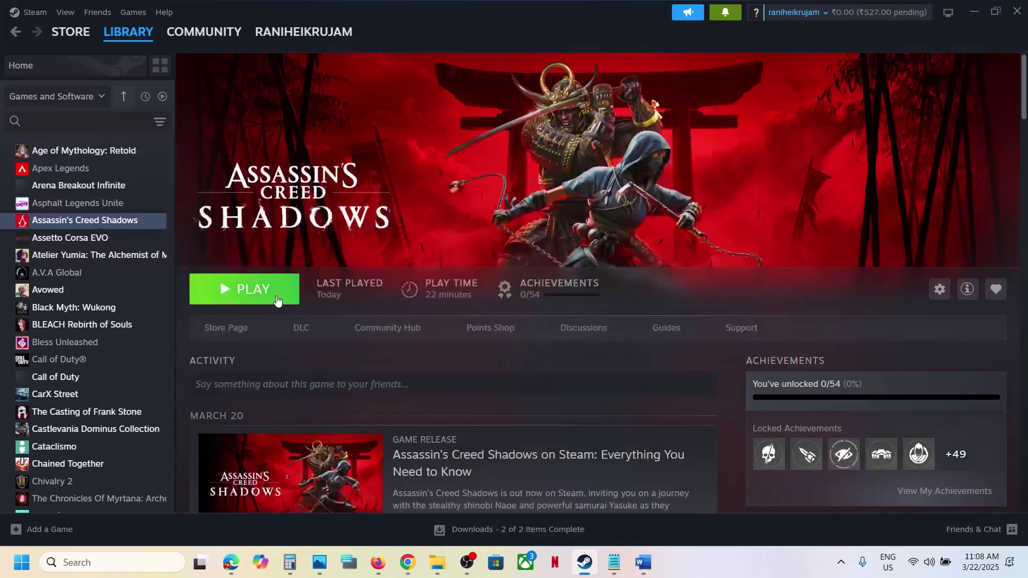
Launch the game, set Options > Gameplay Input Mode to Xbox Controller, apply, and save
click(271, 302)
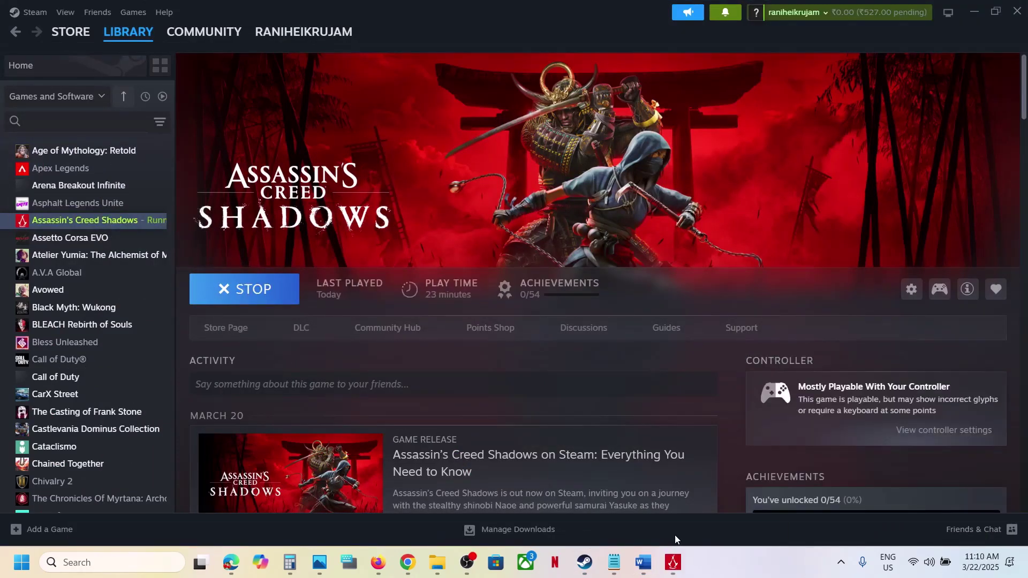
click(673, 562)
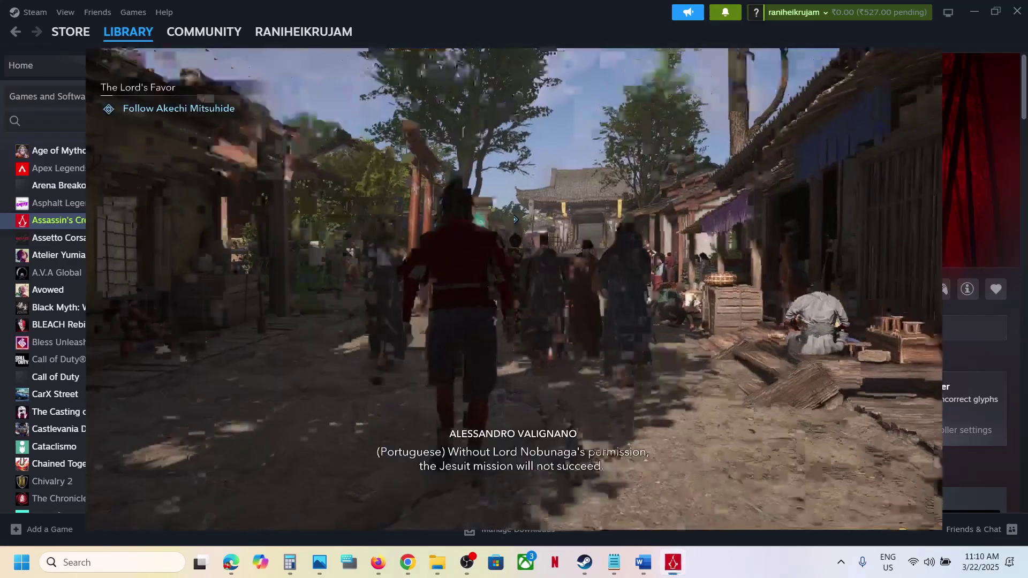
key(Escape)
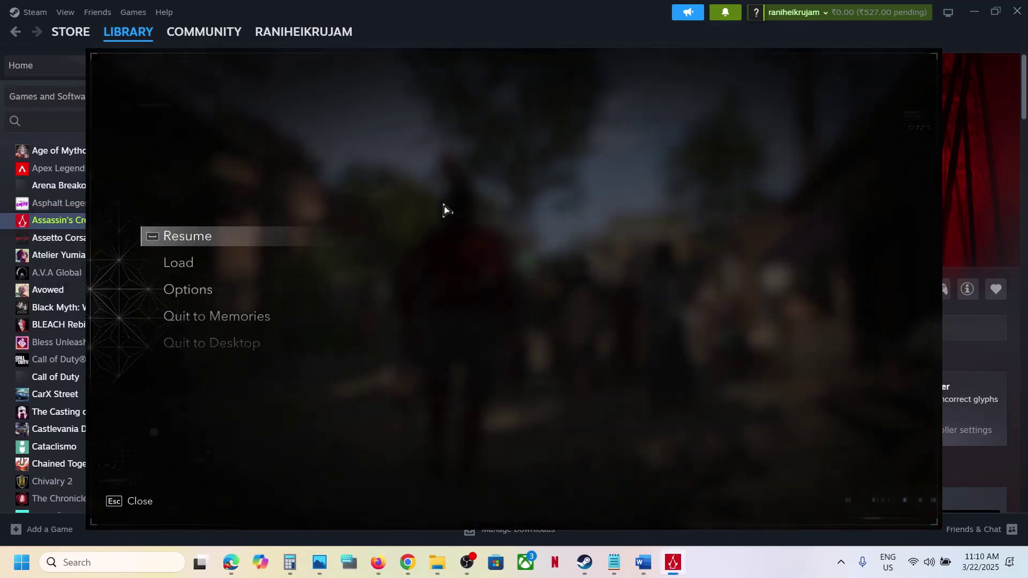
click(207, 290)
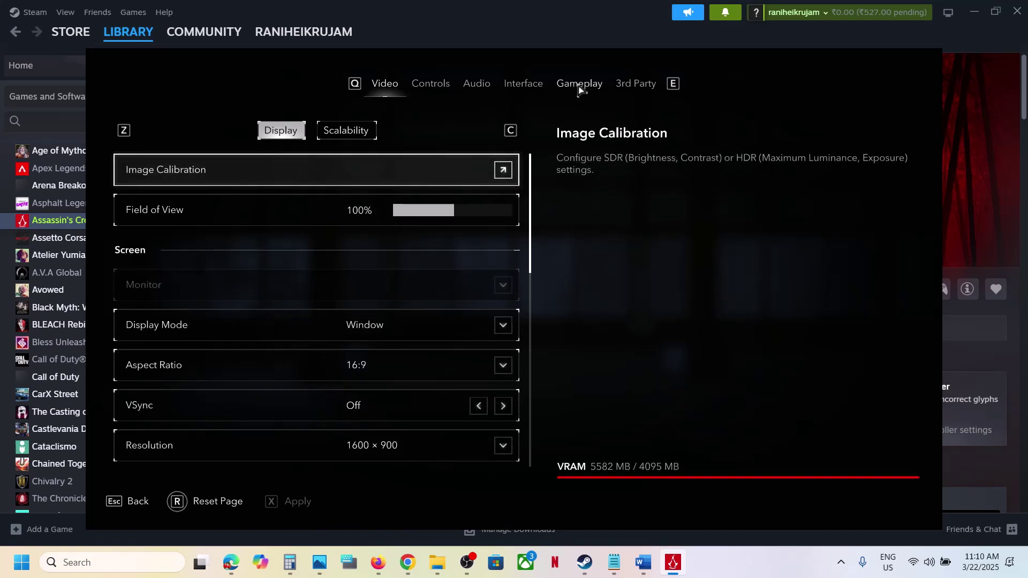
click(580, 85)
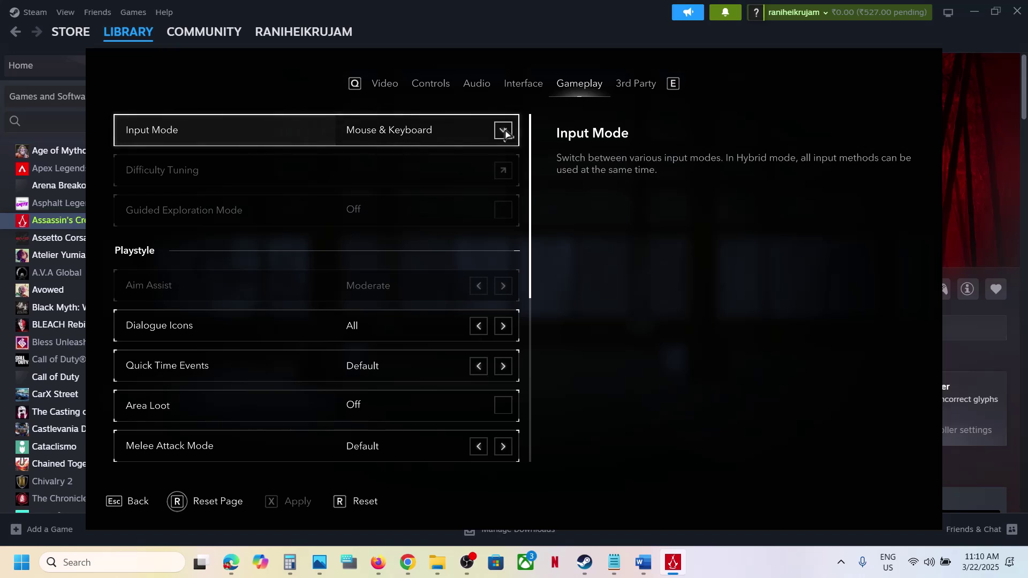
click(504, 131)
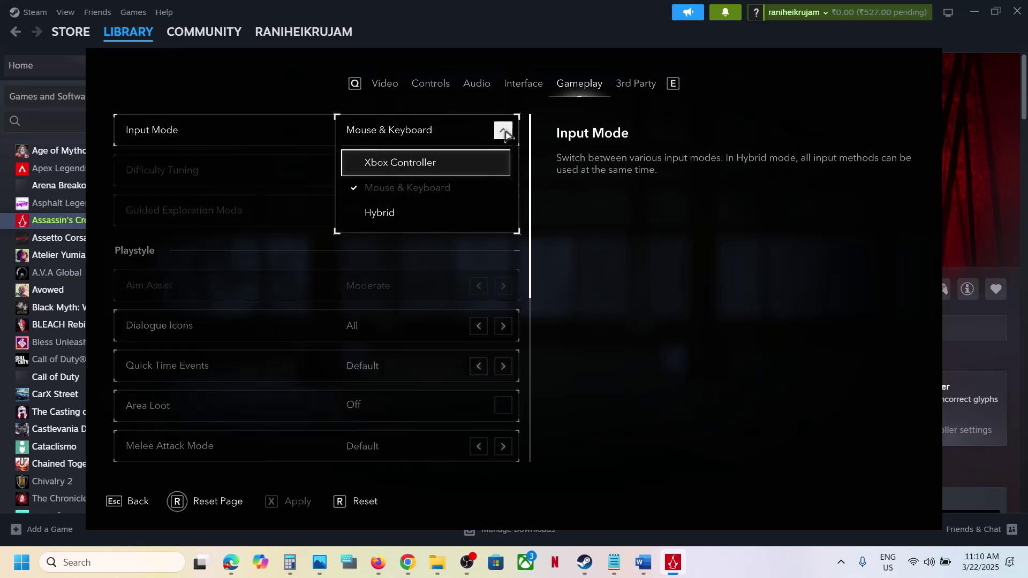
click(423, 168)
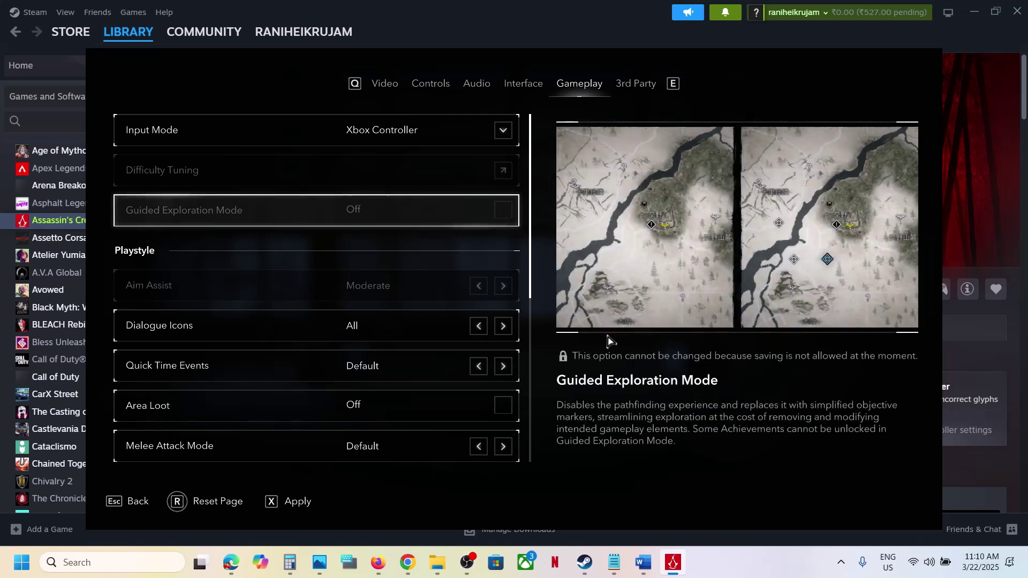
click(286, 502)
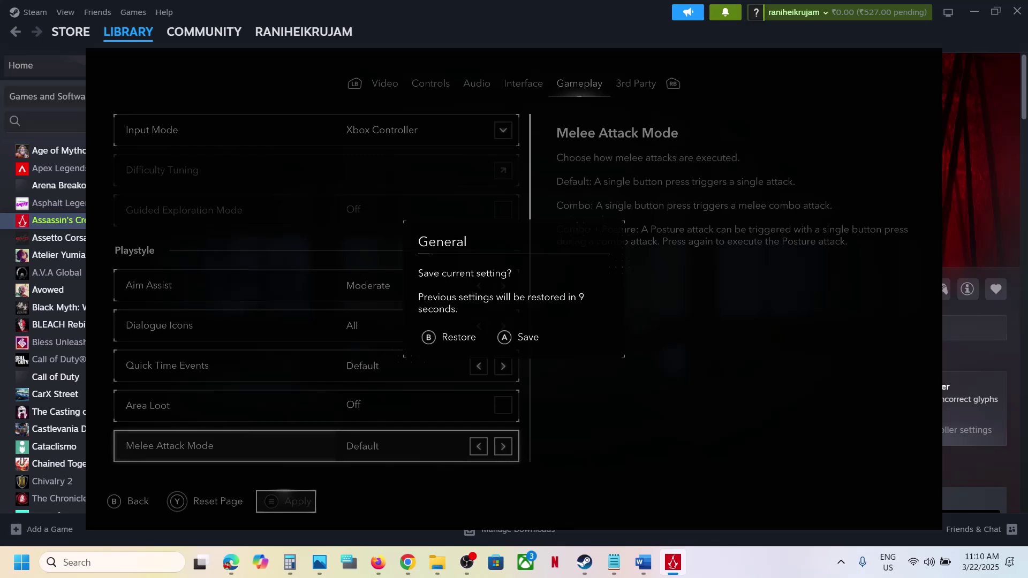
click(742, 562)
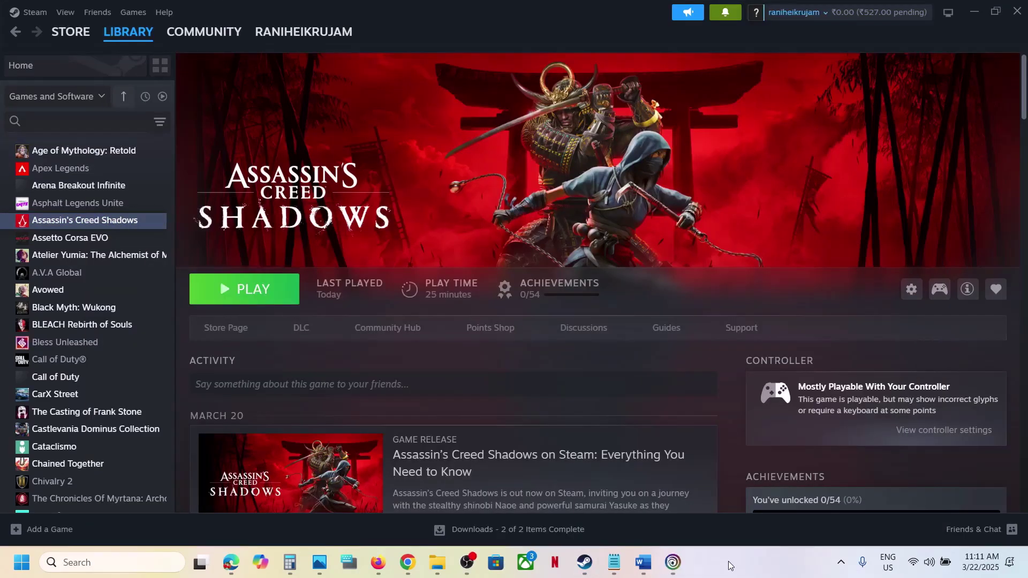
Review Step 3's 'Ubisoft Connect Users' note, then switch to Ubisoft Connect's library
click(643, 563)
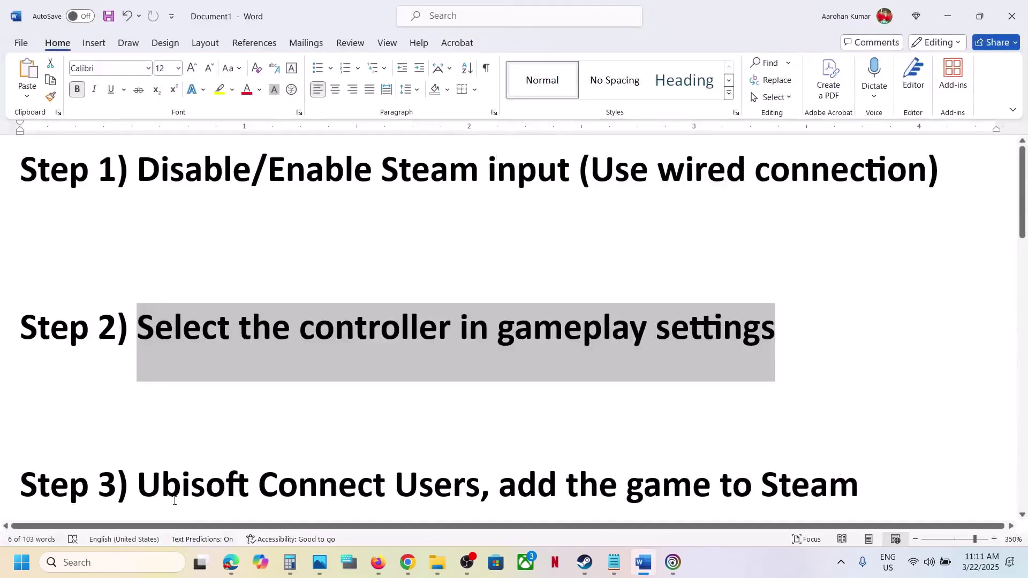
drag(156, 485, 480, 485)
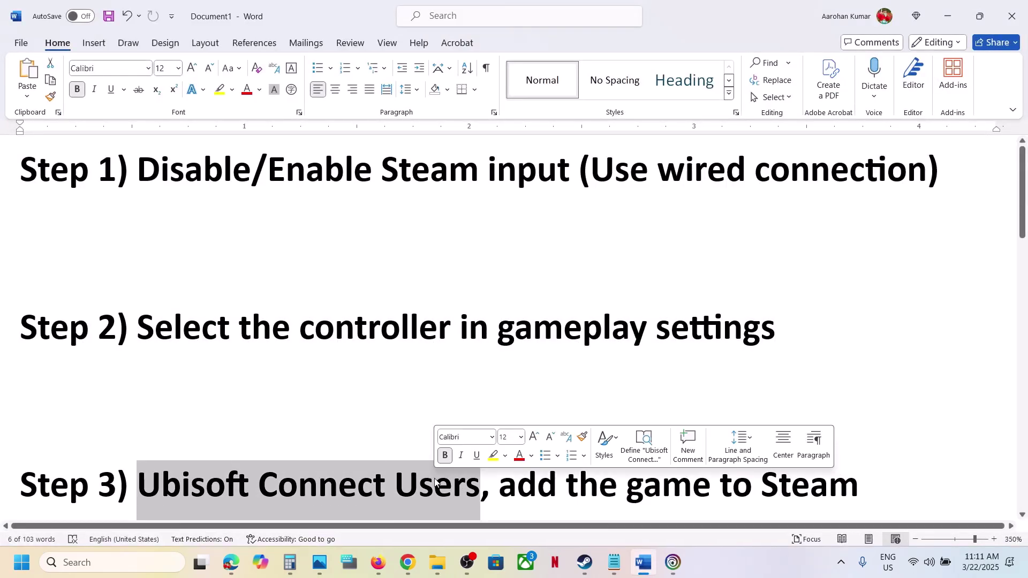
scroll(435, 478, down, 2)
click(435, 478)
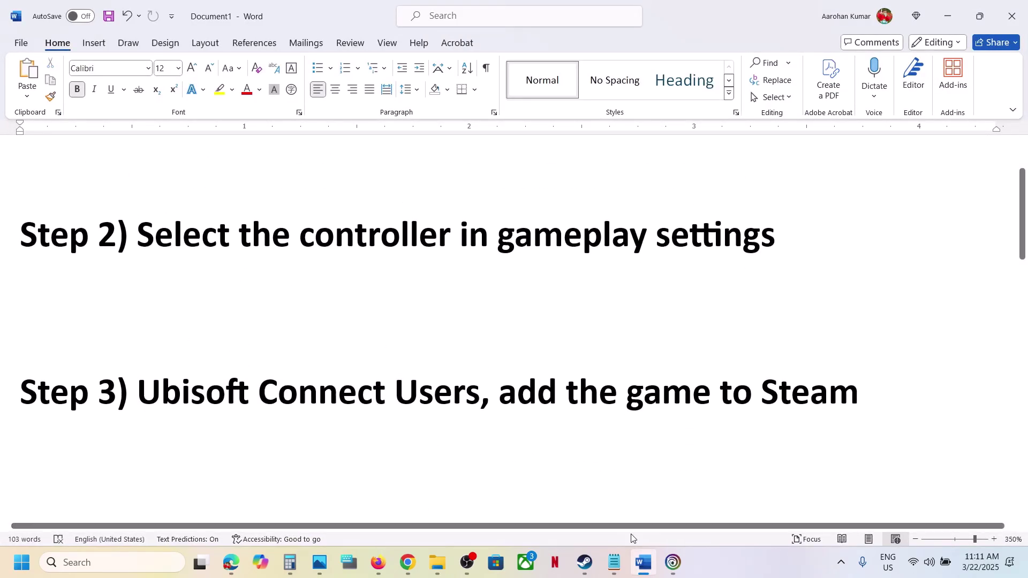
click(671, 565)
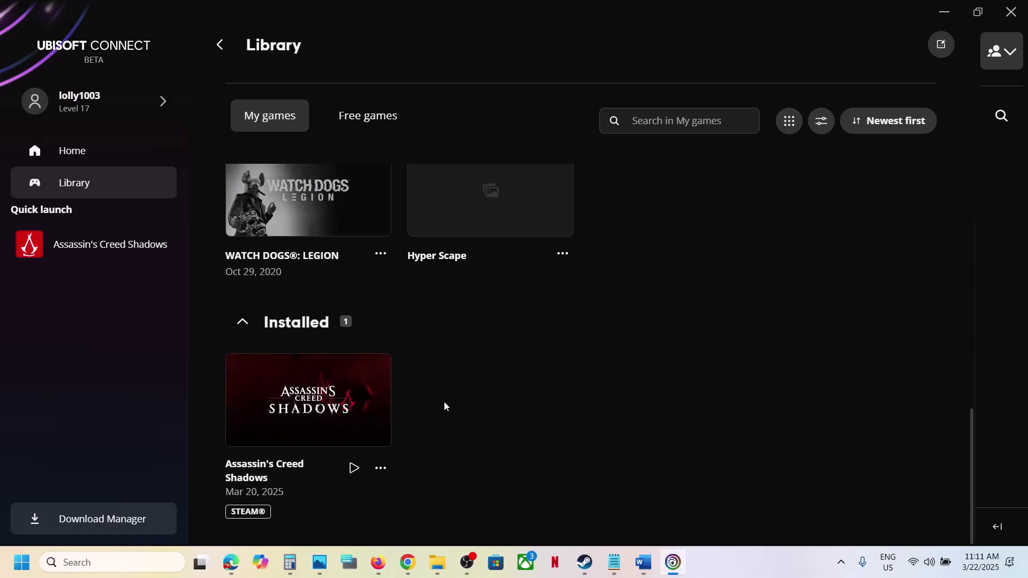
Return to Steam's Assassin's Creed Shadows page after checking its STEAM tag in Ubisoft Connect
click(585, 564)
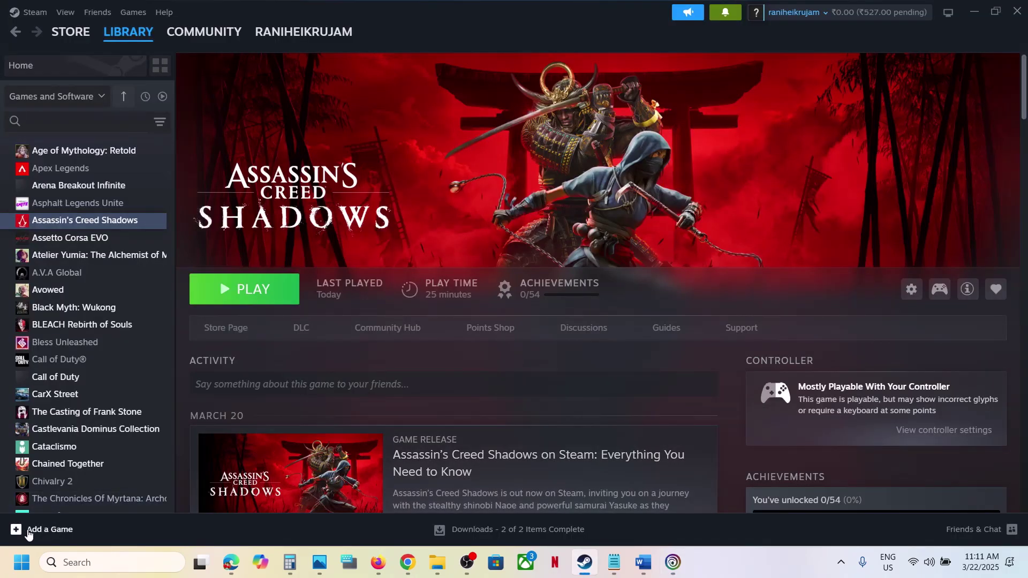
Start adding a non-Steam game and browse to Program Files (x86)\Ubisoft\Ubisoft Game Launcher\games
click(36, 531)
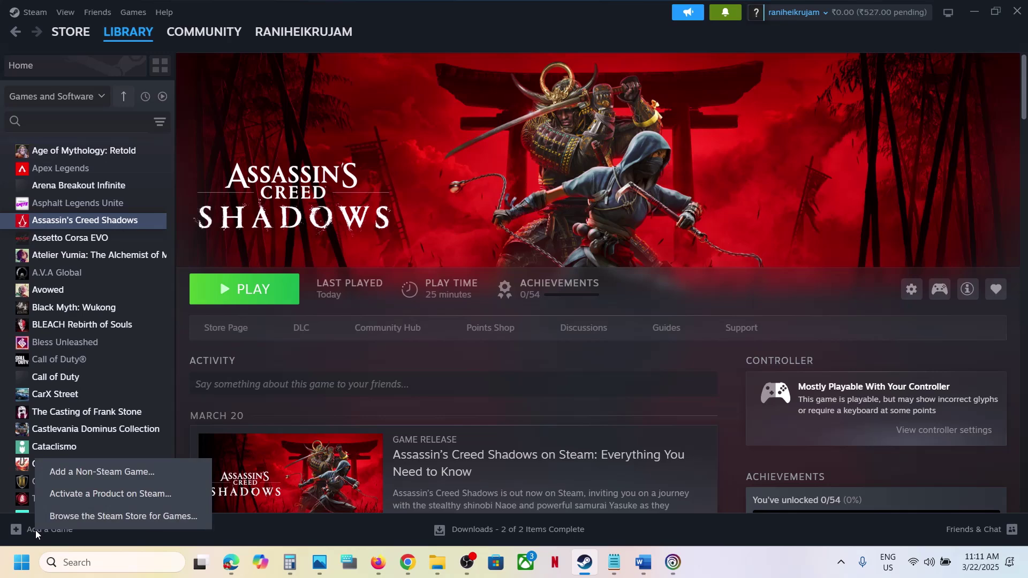
click(96, 474)
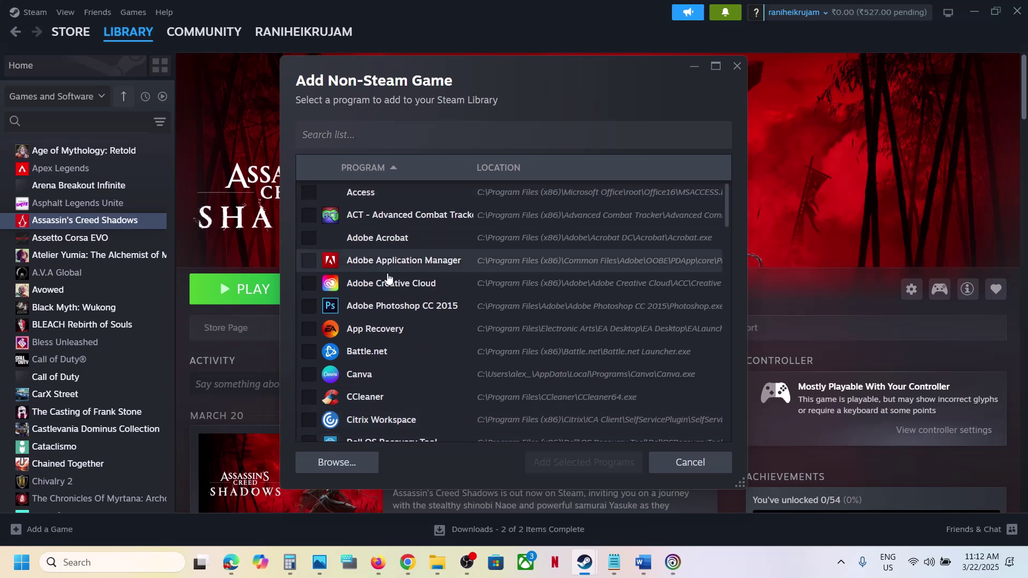
click(358, 465)
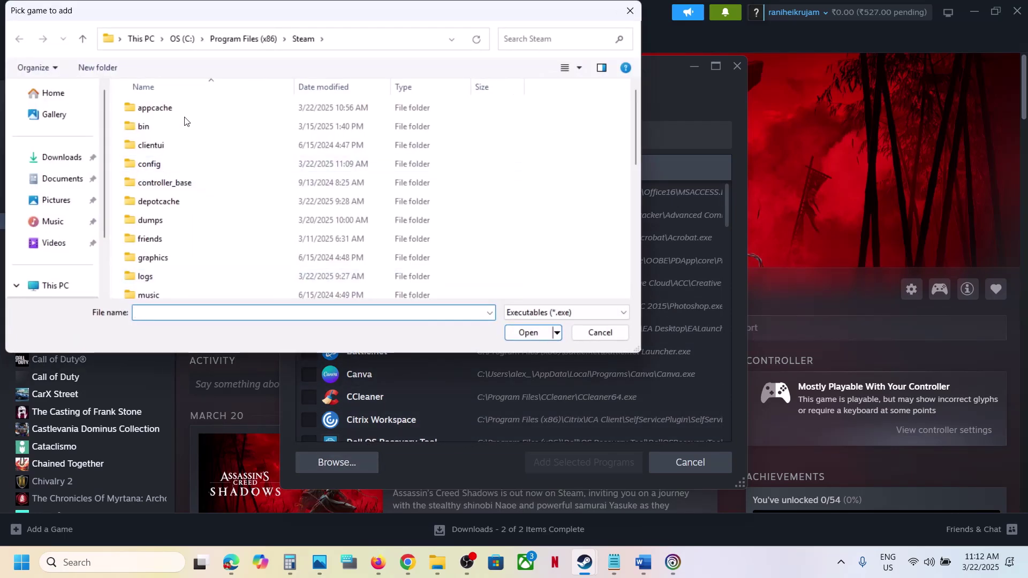
click(226, 47)
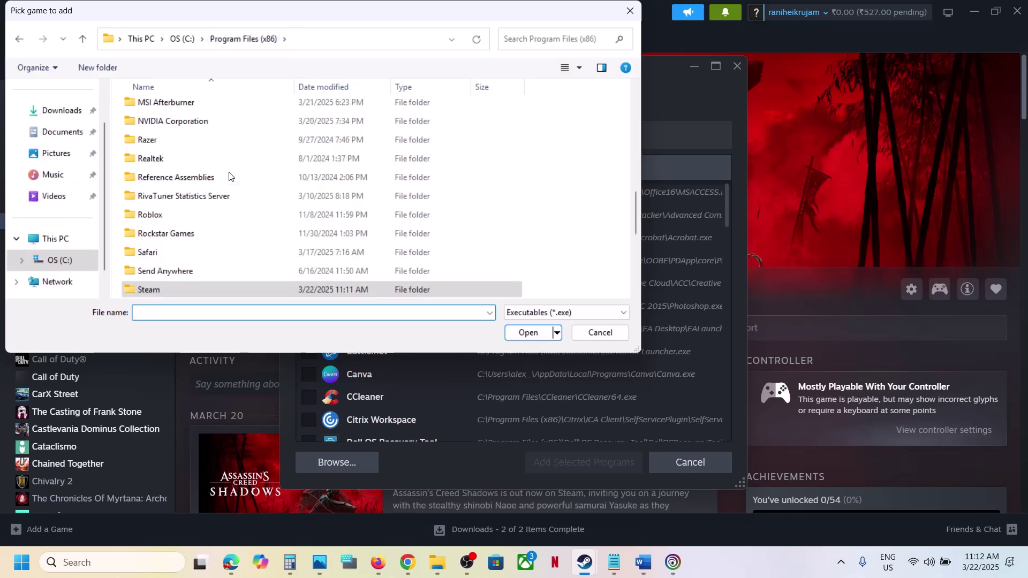
double_click(166, 271)
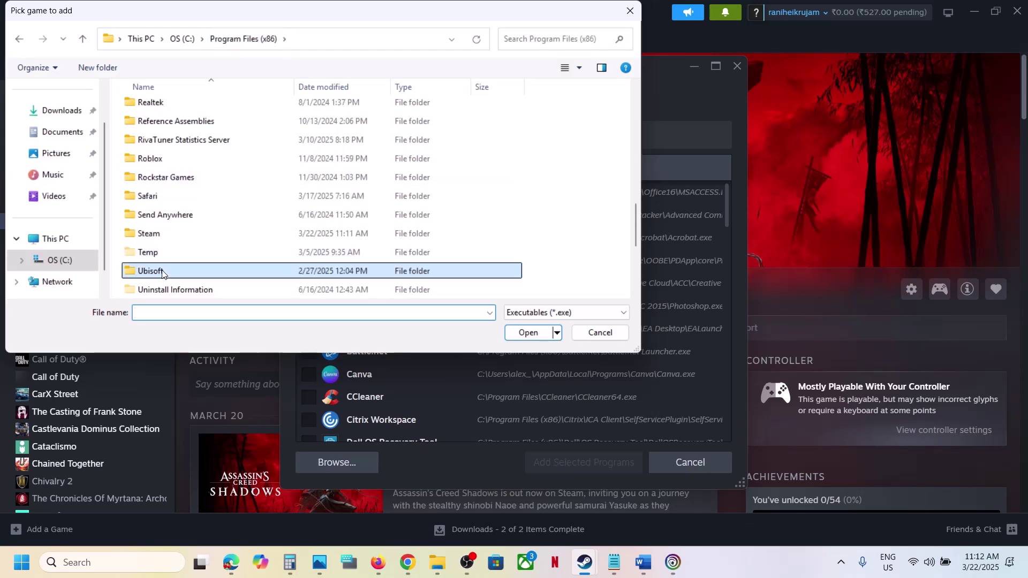
double_click(217, 109)
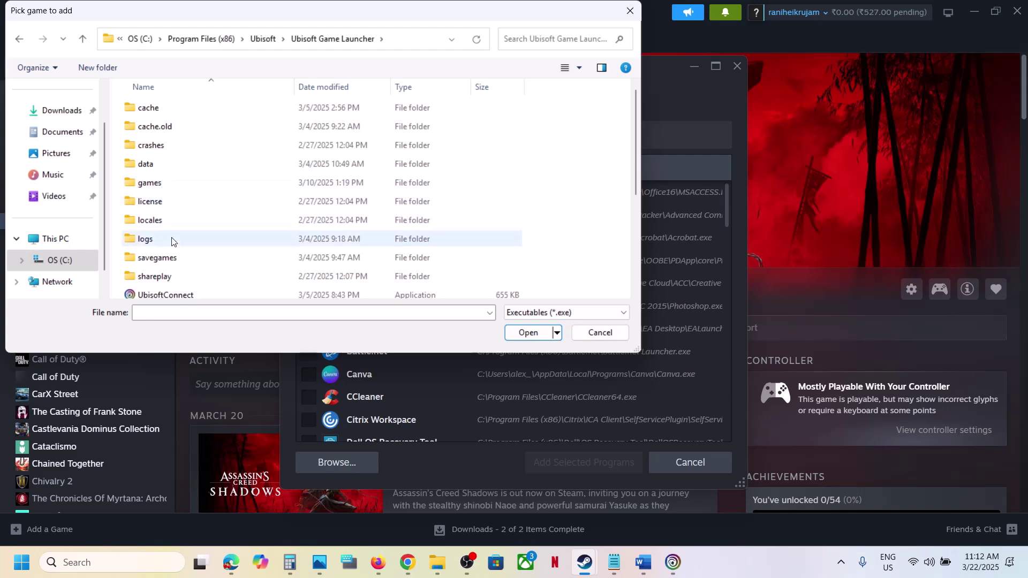
scroll(173, 246, down, 1)
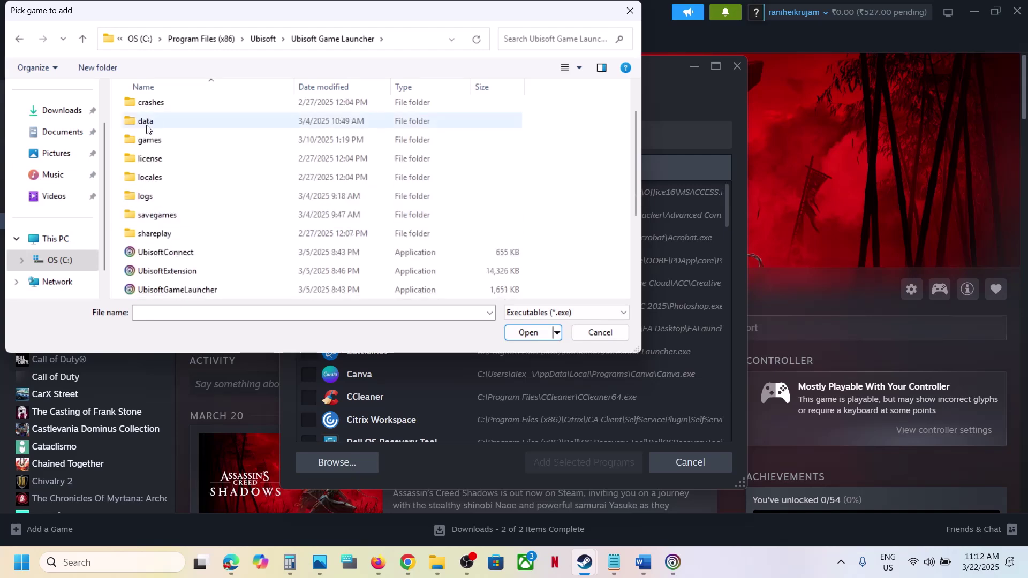
double_click(147, 139)
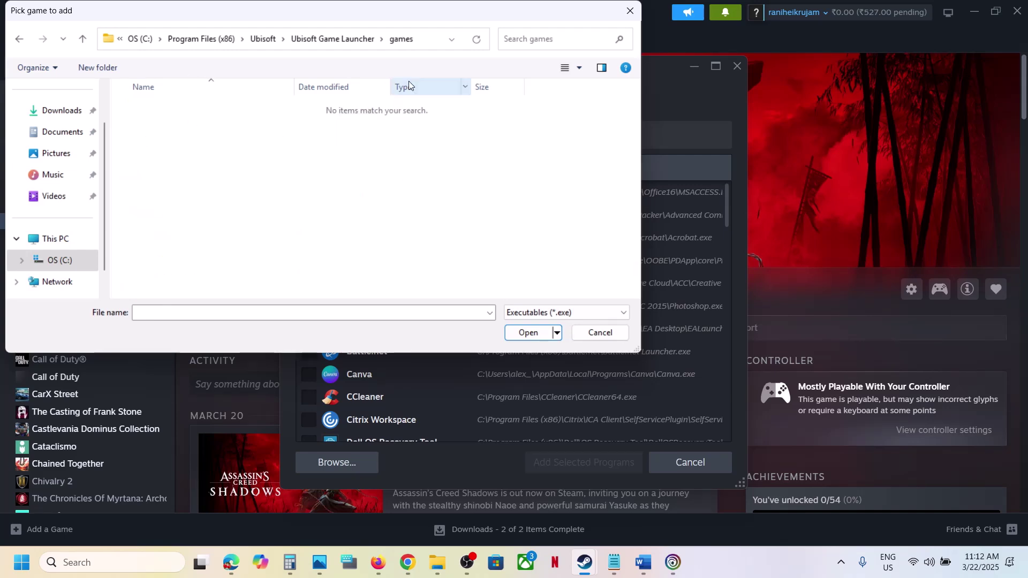
Close the file picker and cancel the Add Non-Steam Game dialog without adding anything
click(630, 11)
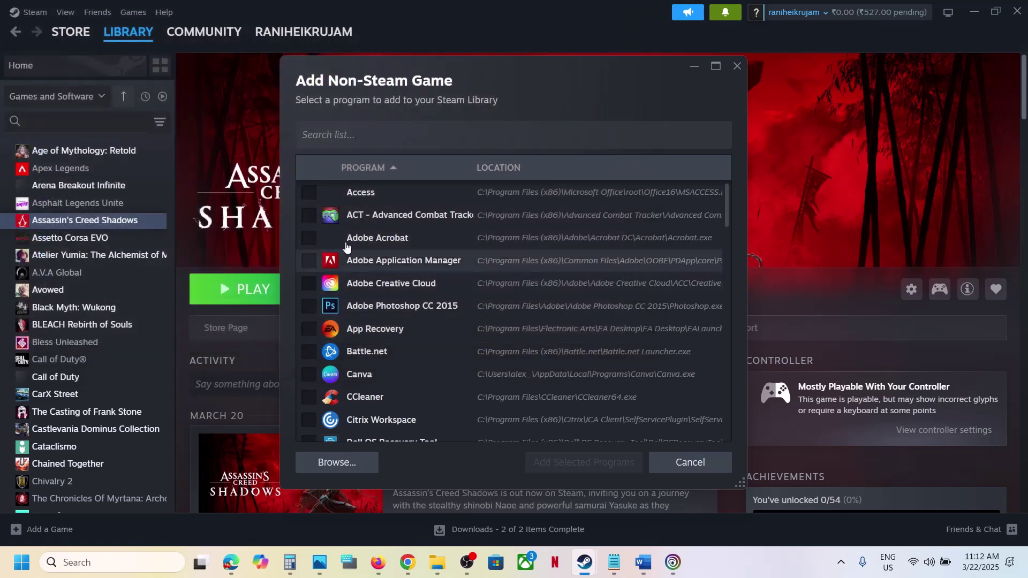
click(314, 332)
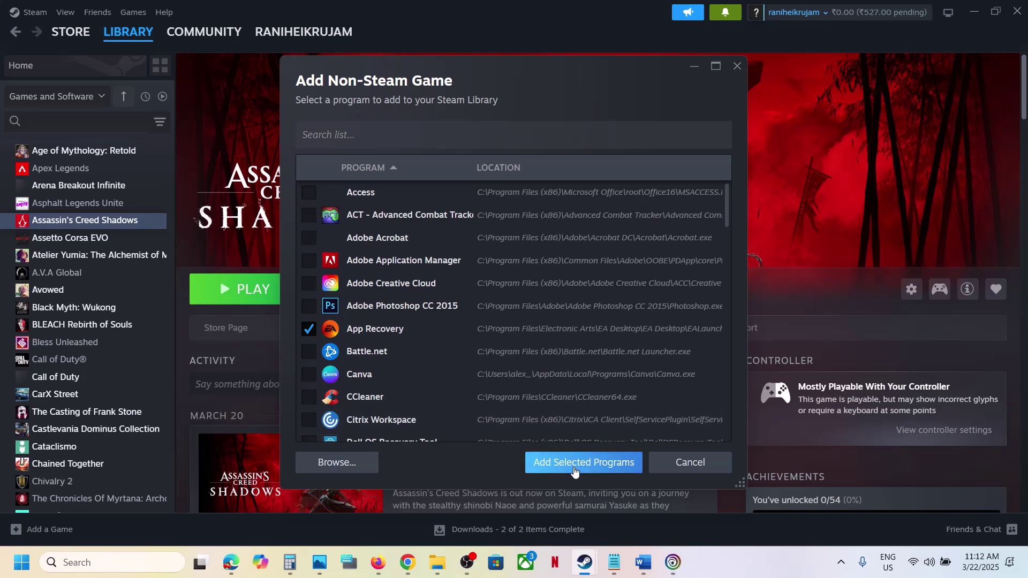
click(671, 470)
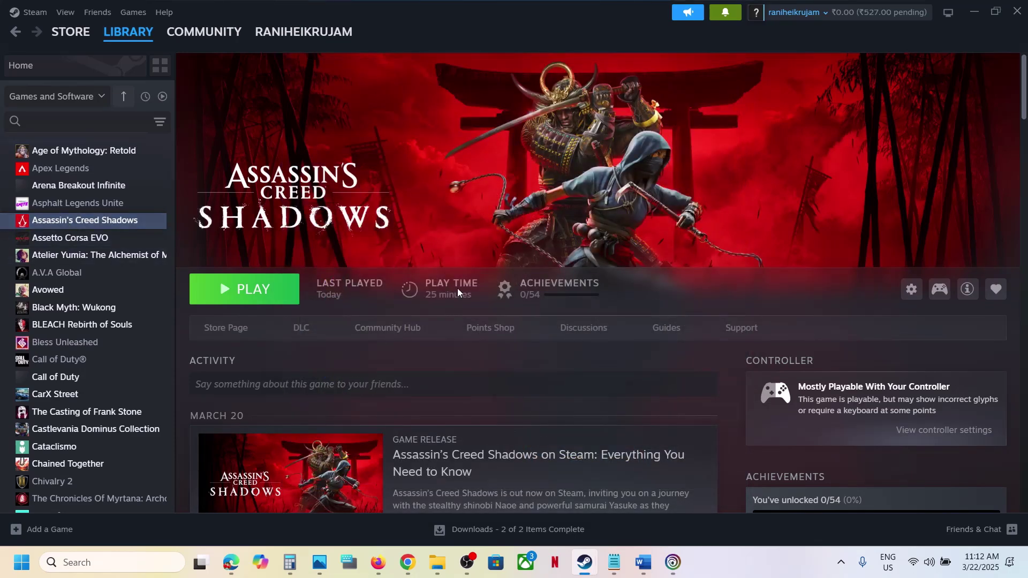
Glance over the Word notes, then bring the Steam library back
click(643, 563)
scroll(559, 460, down, 3)
scroll(557, 460, up, 1)
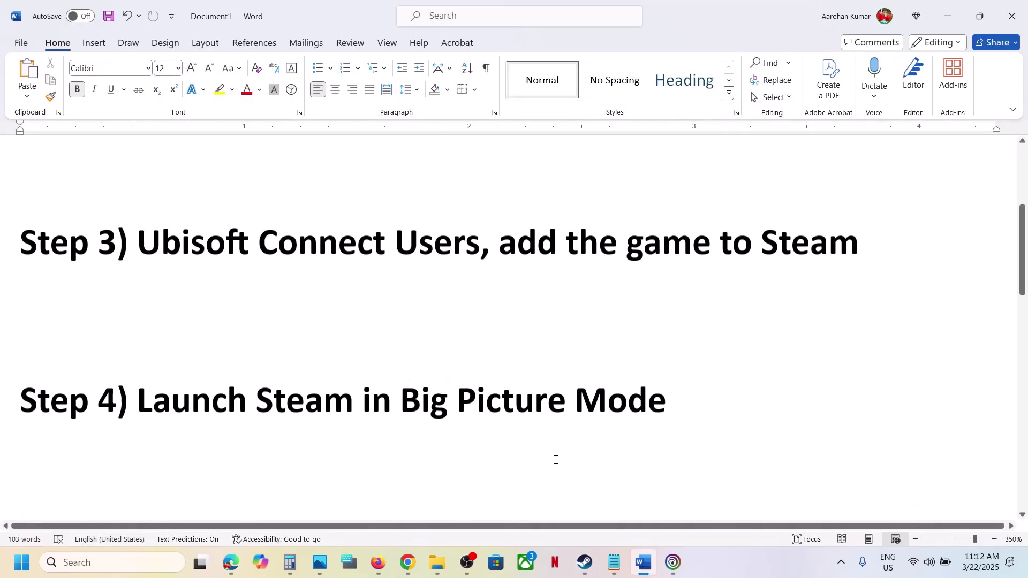
click(585, 562)
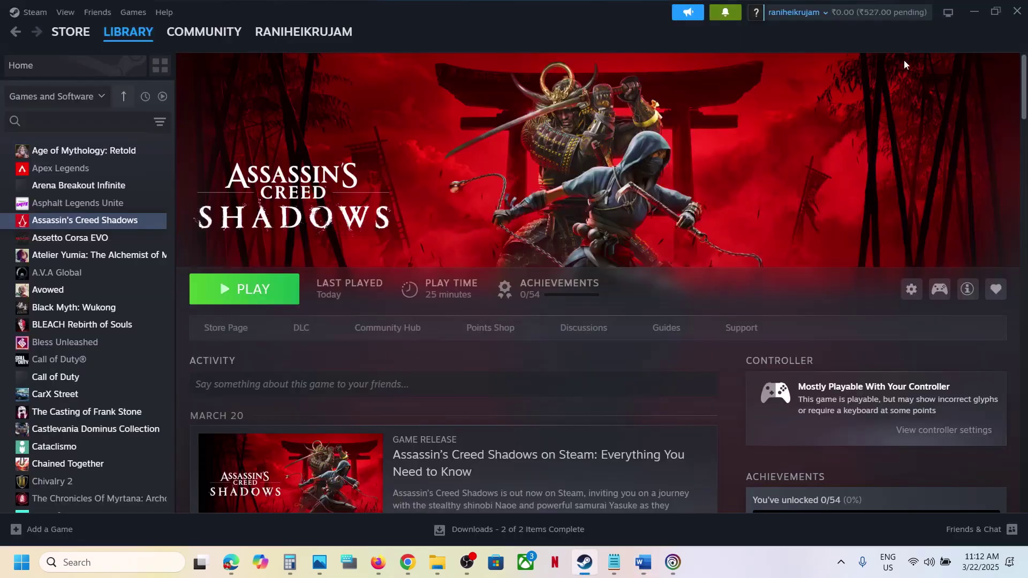
Switch Steam to Big Picture Mode and open Assassin's Creed Shadows from Recent Games
click(946, 19)
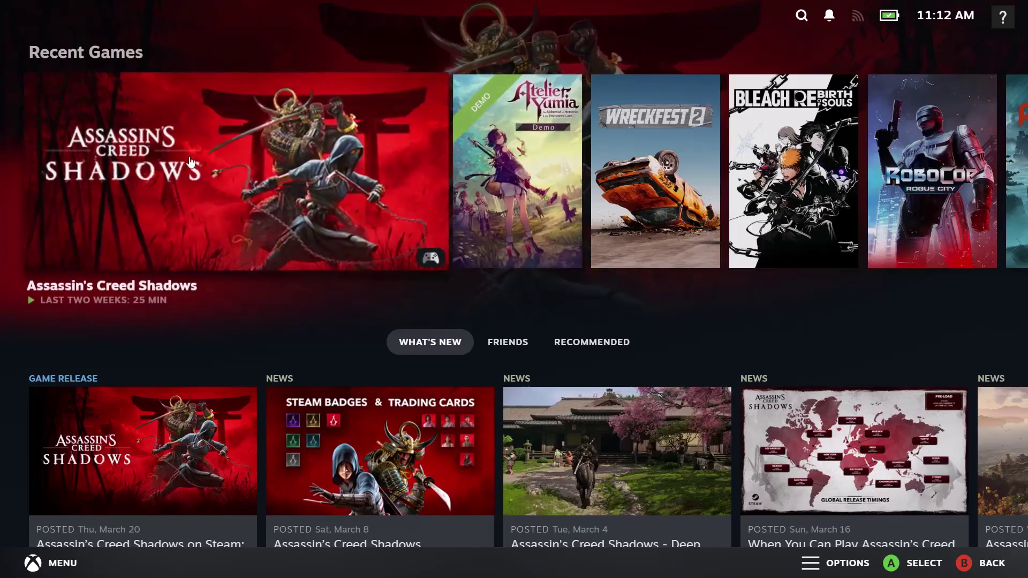
click(179, 172)
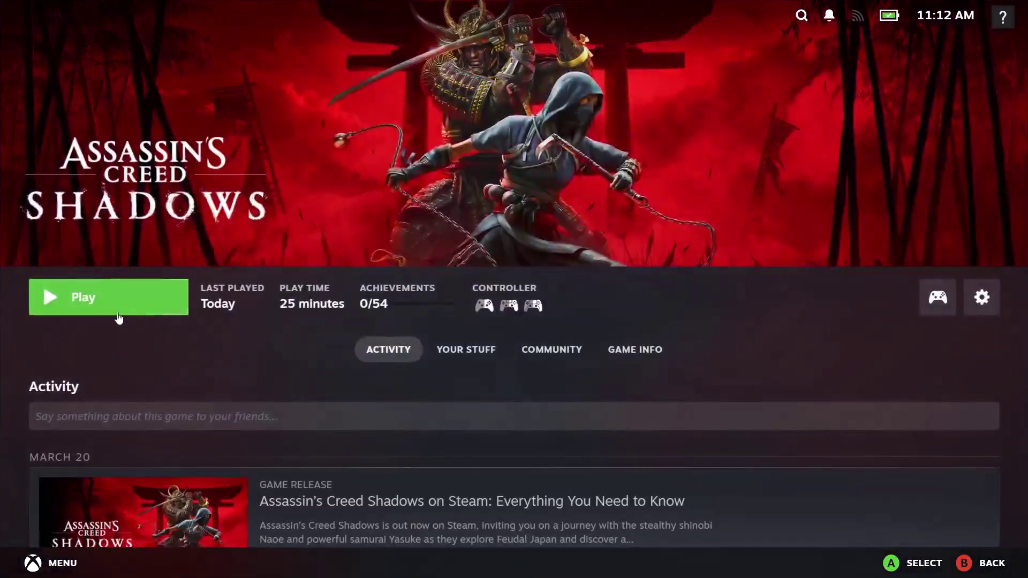
Leave Big Picture, scroll Word to Step 5 and select 'Update Controller … Xbox Accessories App'
key(alt+Tab)
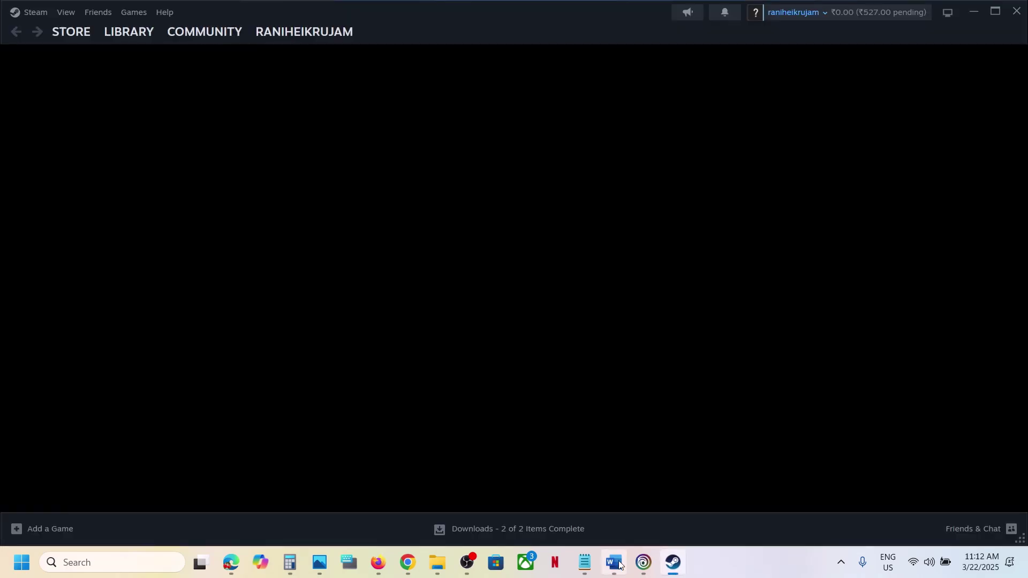
click(615, 563)
scroll(501, 432, down, 4)
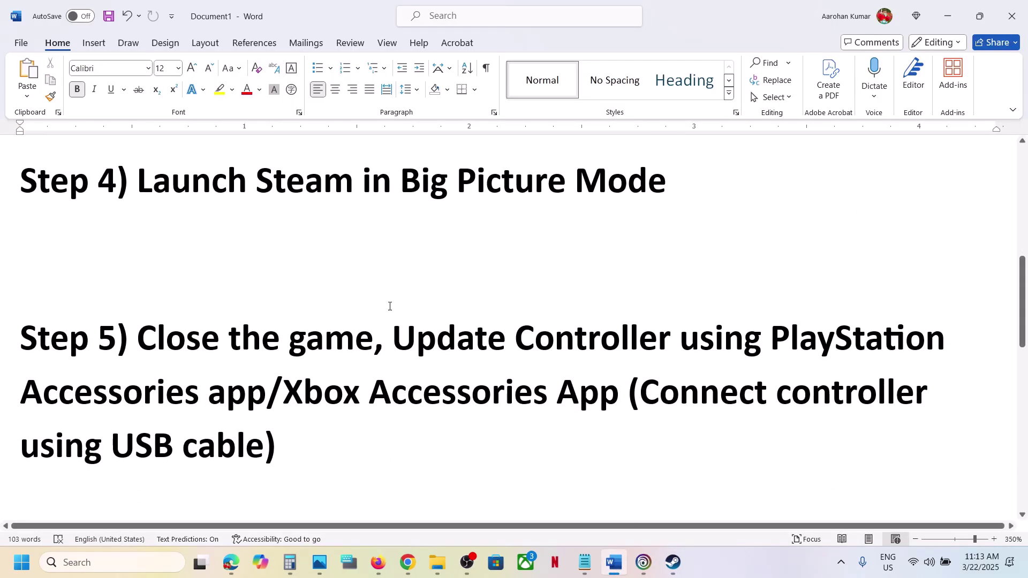
drag(405, 331, 489, 404)
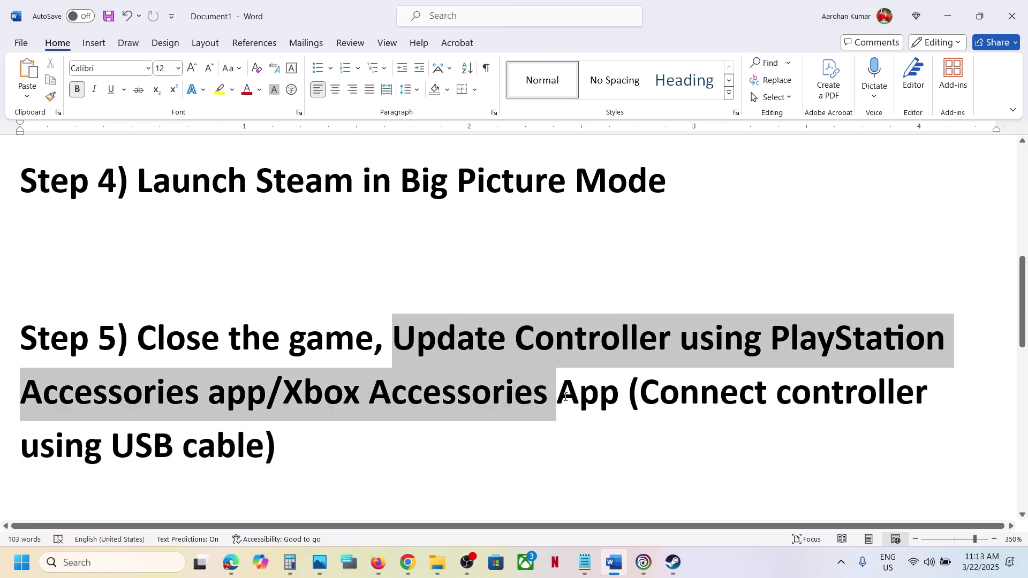
drag(565, 397, 580, 396)
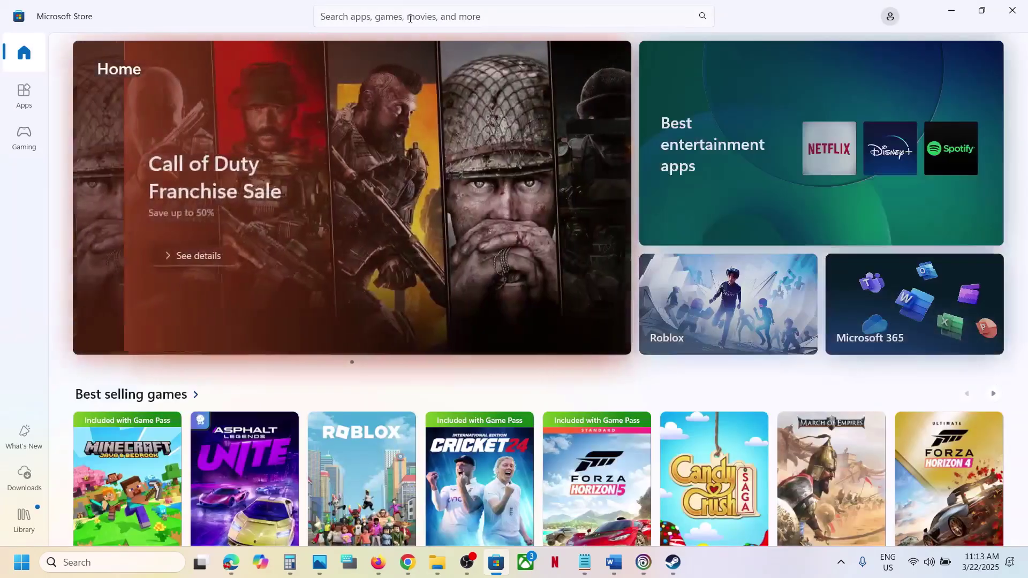
Search the Store for 'xbox acc' and open the Xbox Accessories app from its page
click(410, 18)
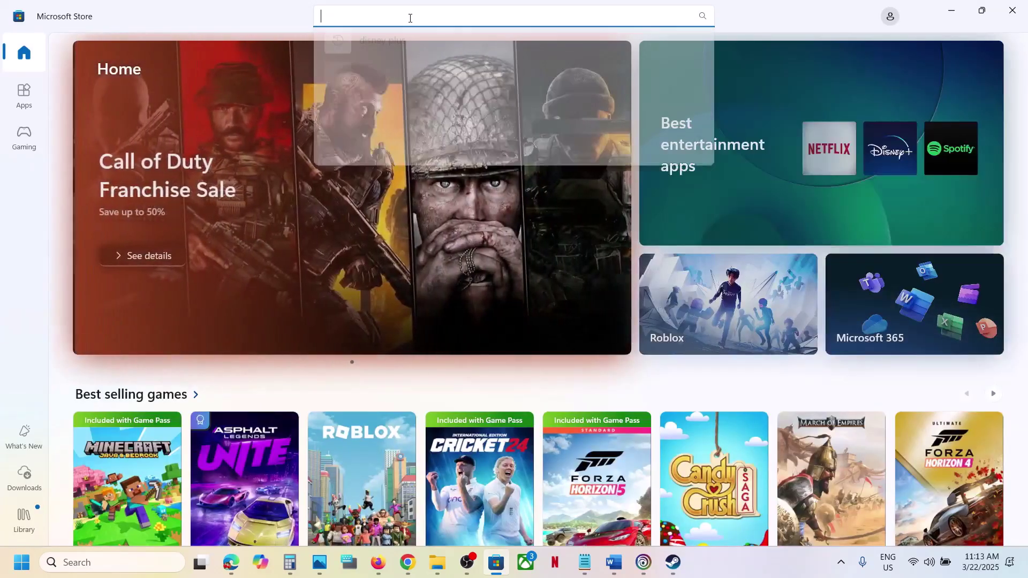
text(xbox a)
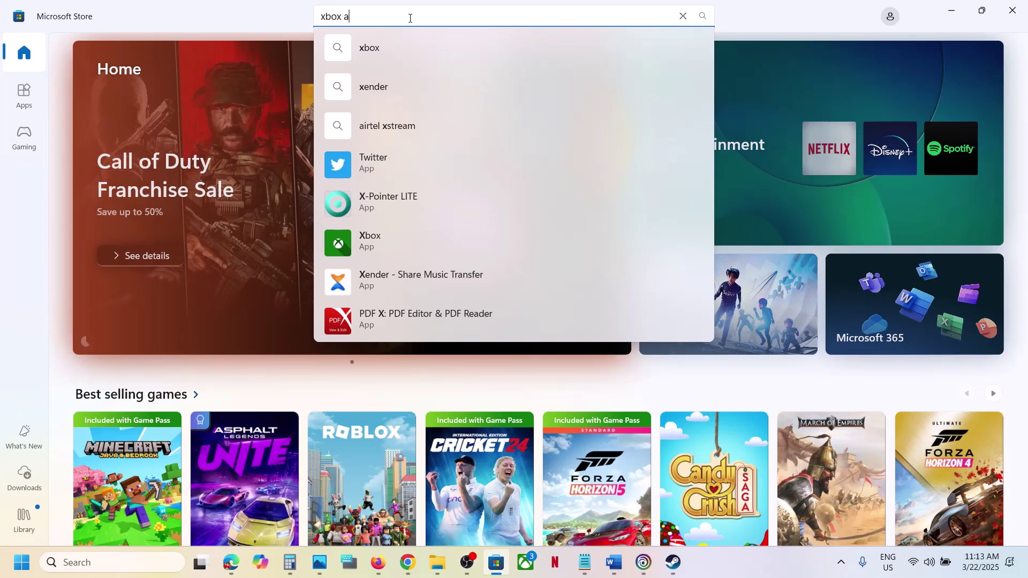
text(cc)
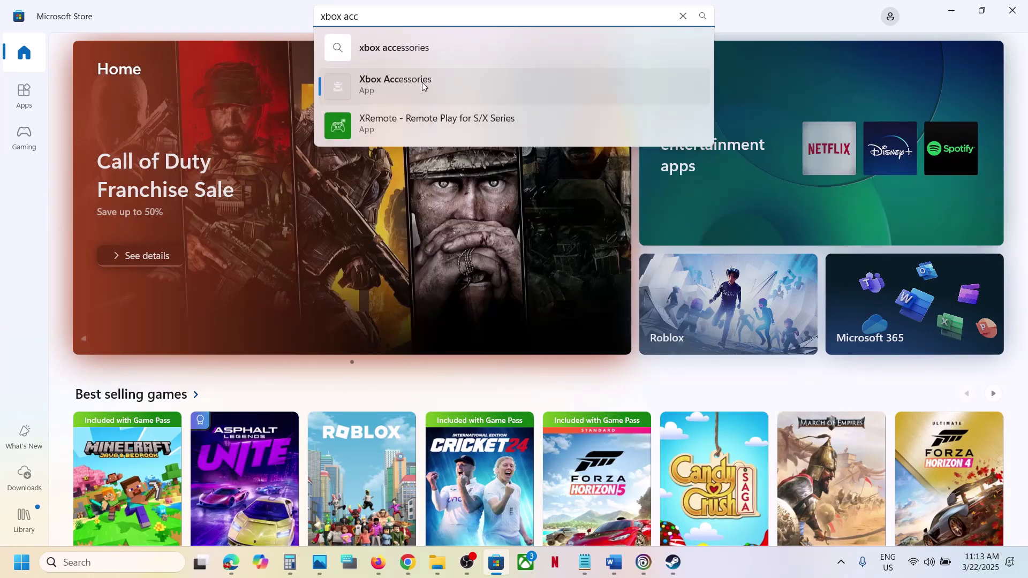
click(425, 85)
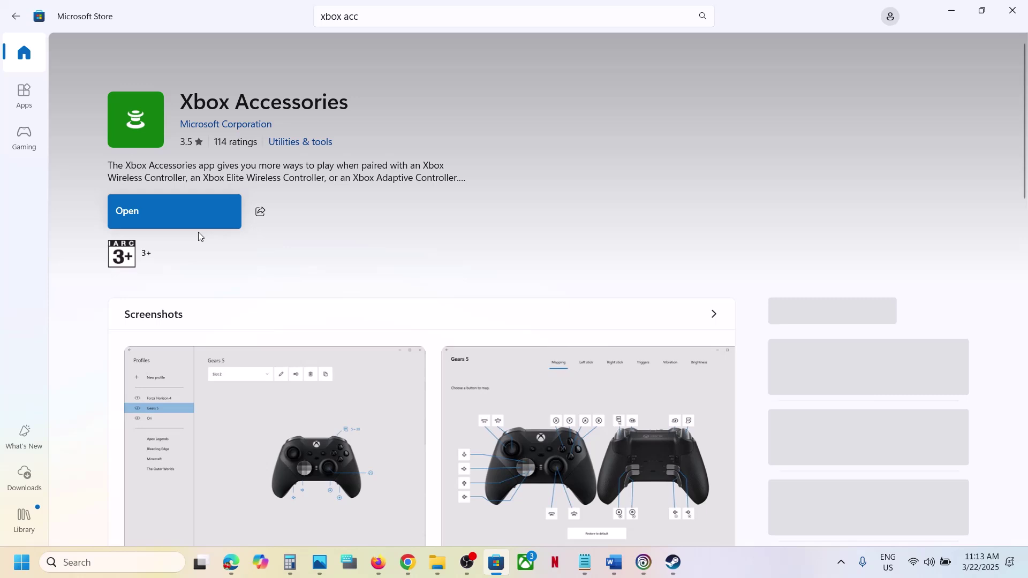
click(160, 224)
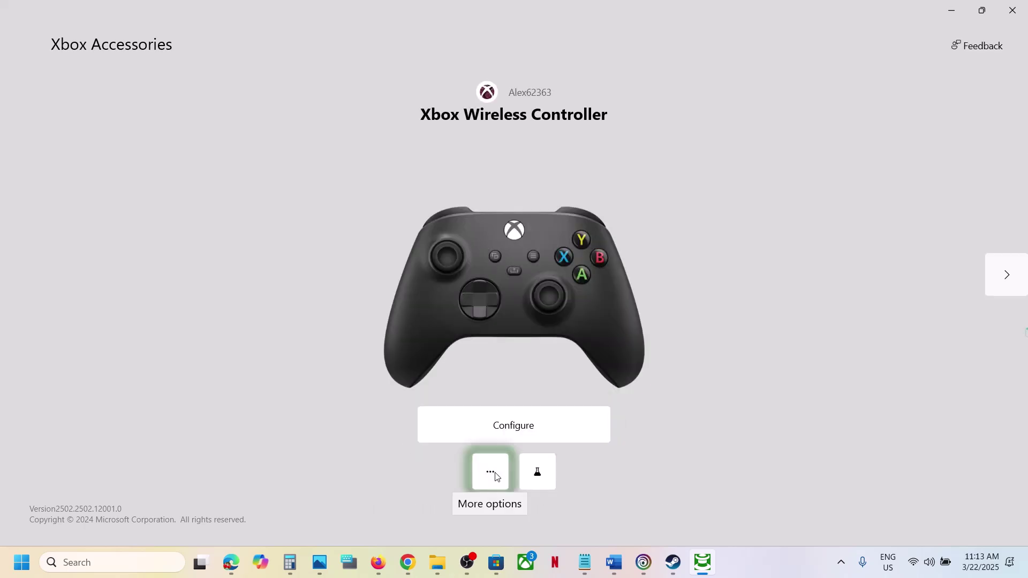
Update the Xbox Wireless Controller's firmware in Xbox Accessories
click(496, 473)
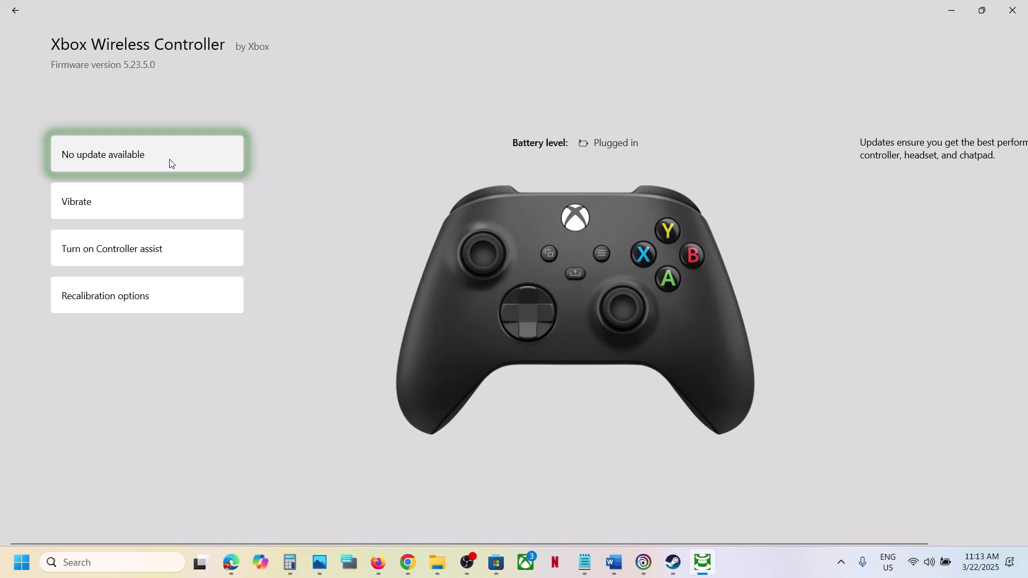
click(170, 160)
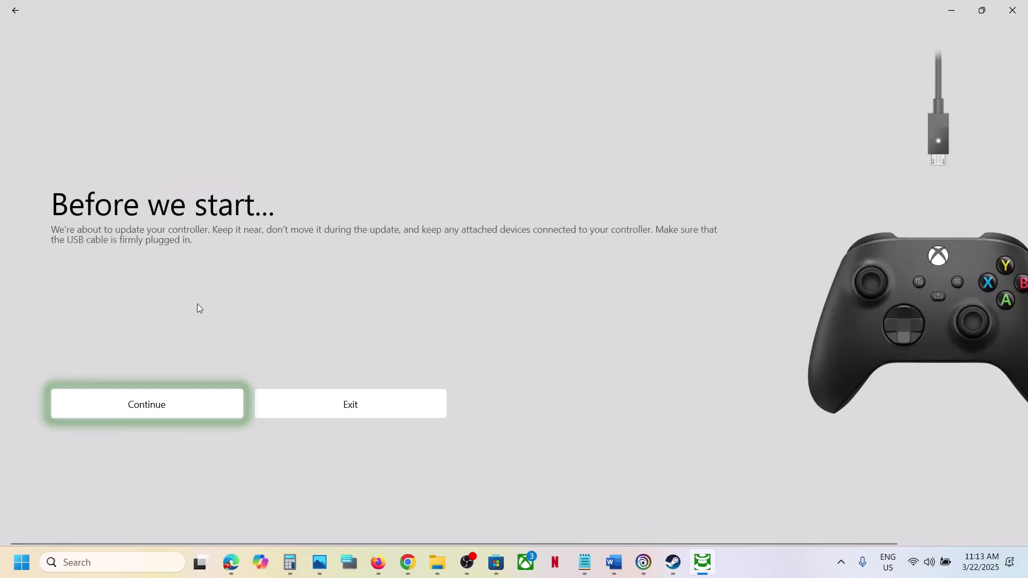
click(150, 409)
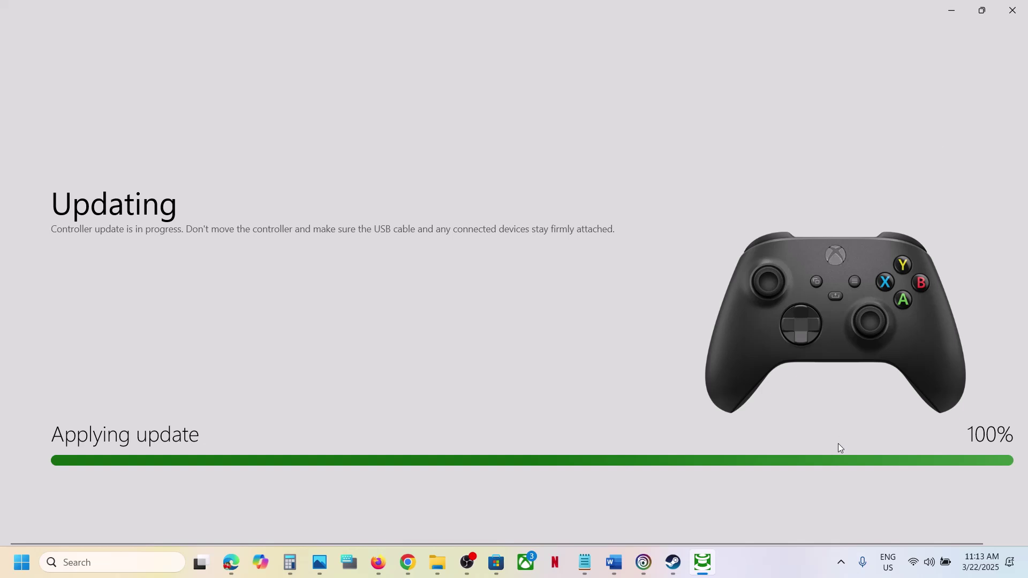
Select the phrase 'PlayStation Accessories app' in Step 5 and bring up Chrome's taskbar menu
click(621, 572)
click(324, 392)
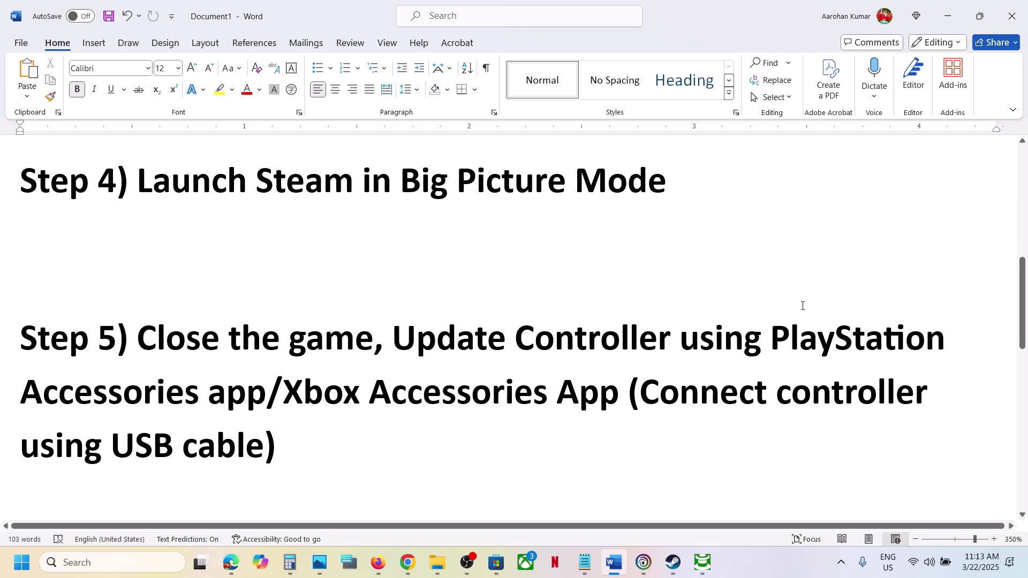
drag(773, 330, 247, 390)
key(ctrl+c)
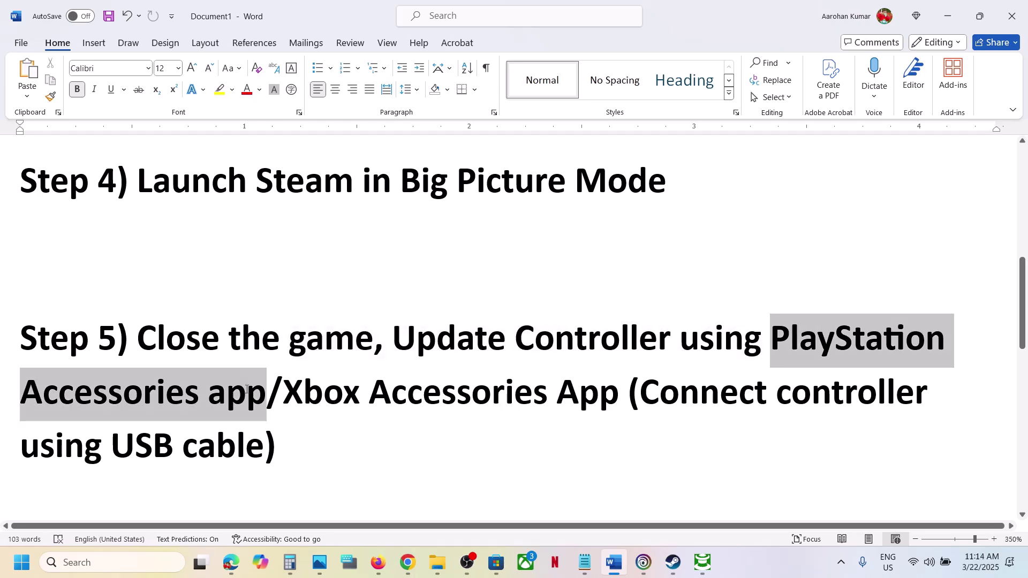
right_click(408, 562)
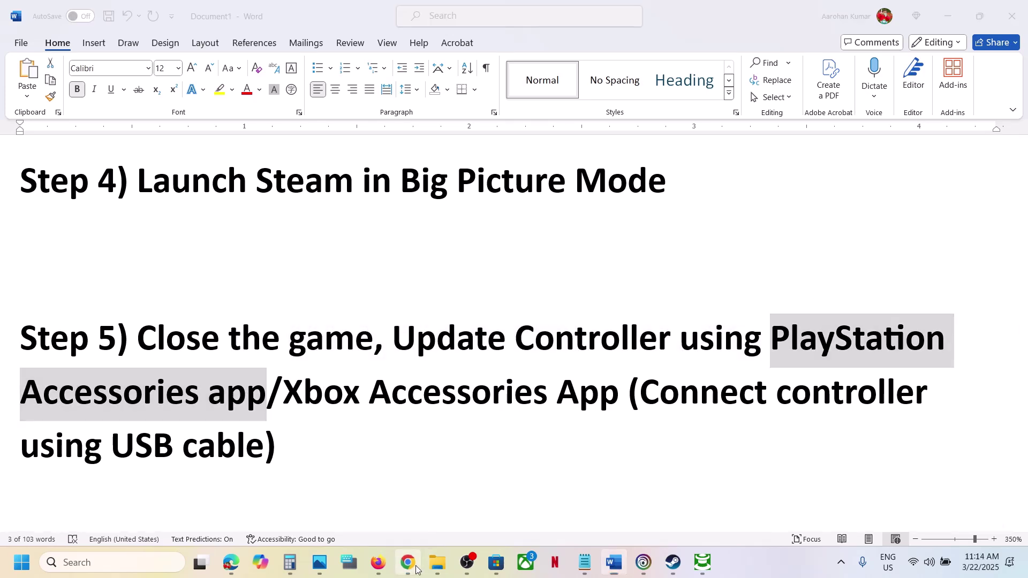
Search Google for PlayStation Accessories and download its Windows installer from the official page
click(359, 437)
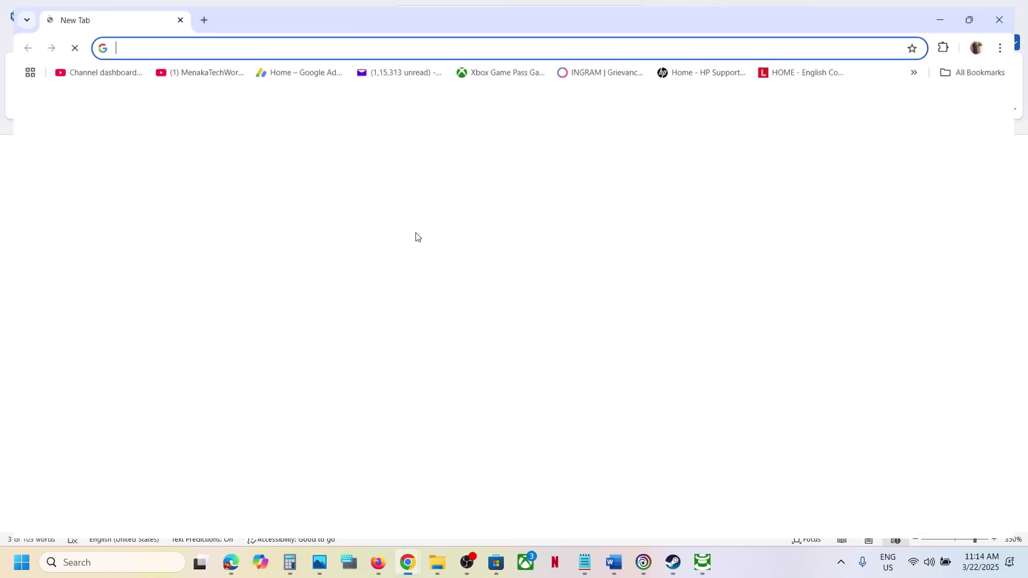
key(ctrl+v)
key(Return)
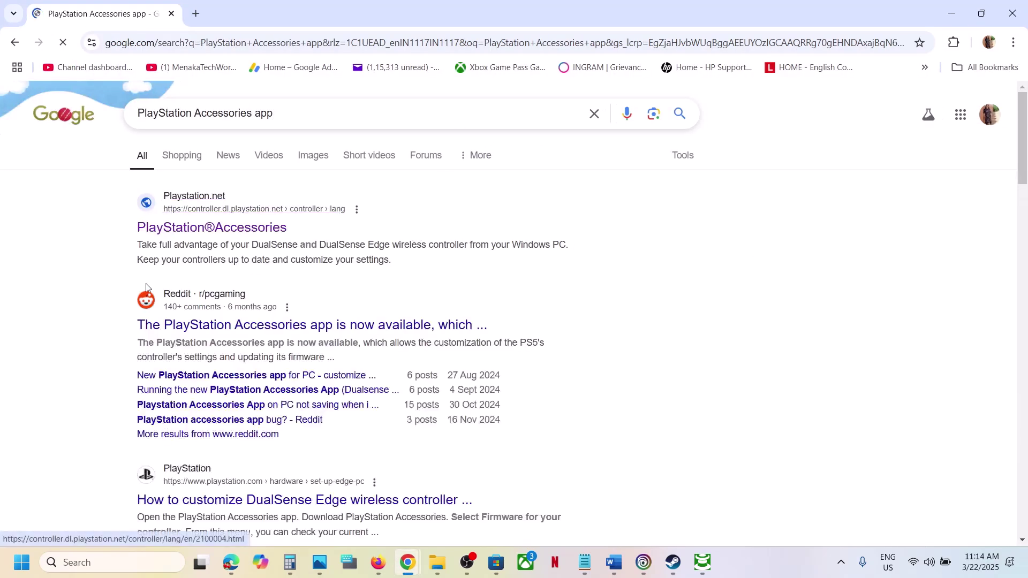
click(190, 229)
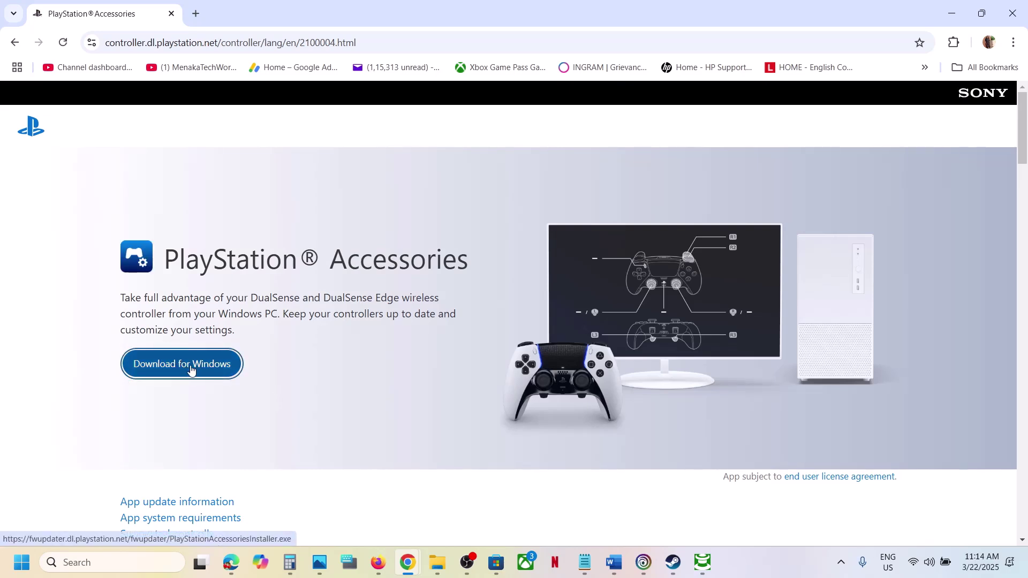
click(191, 370)
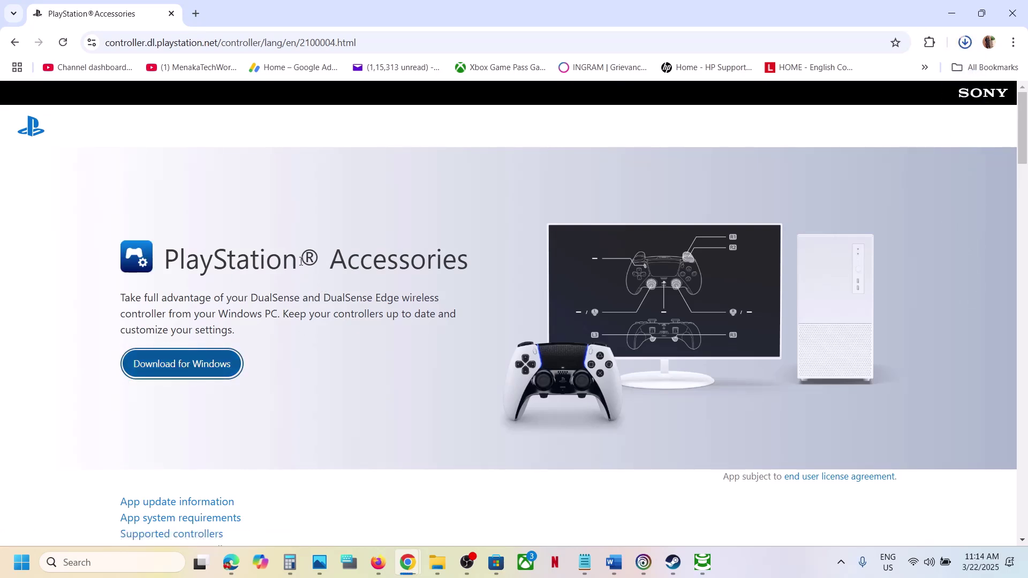
drag(300, 261, 169, 252)
key(ctrl+c)
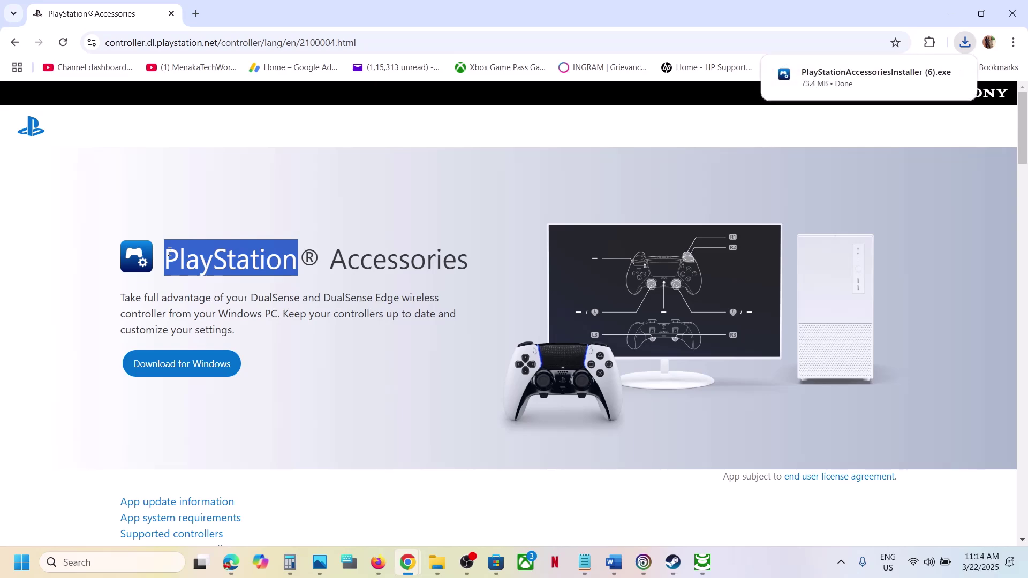
Launch PlayStation Accessories, confirm DualSense firmware A-0520 is up to date, and minimize it
click(86, 563)
key(ctrl+v)
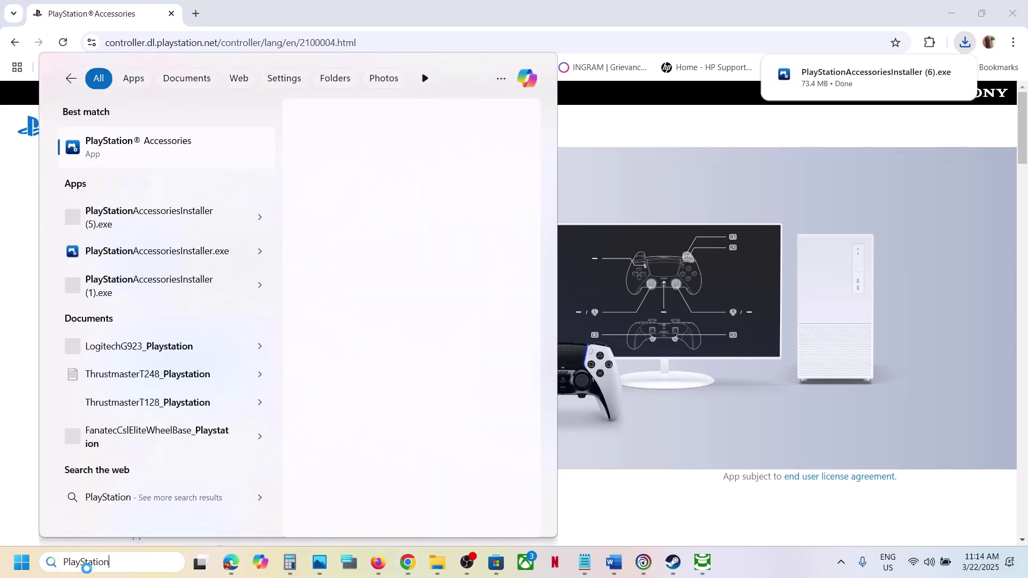
click(175, 152)
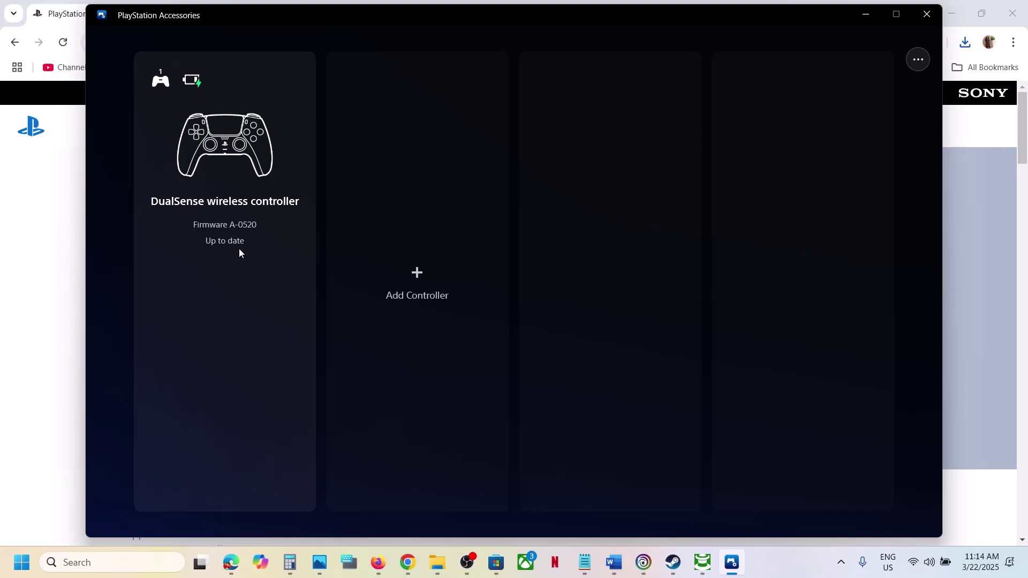
click(48, 248)
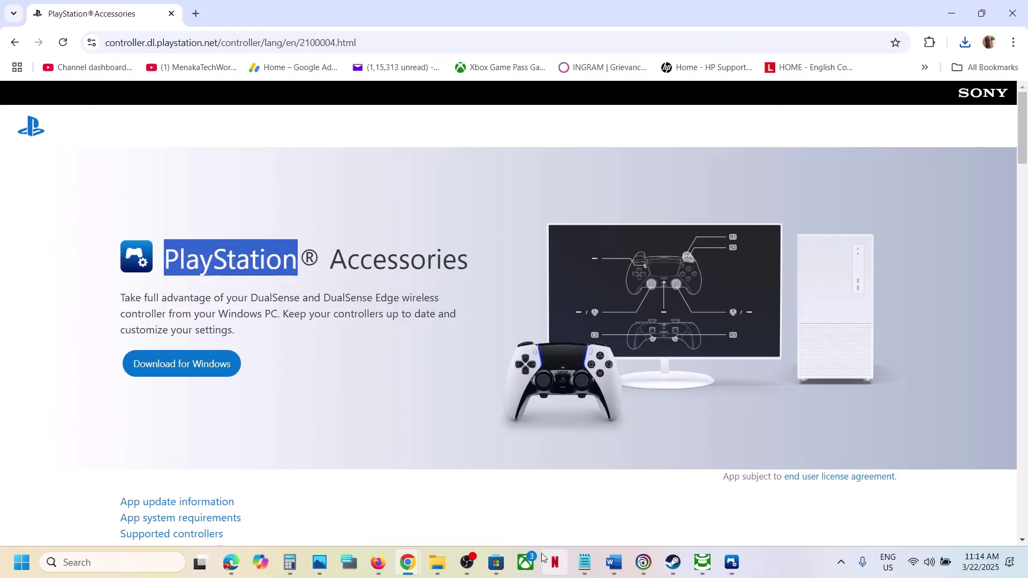
Copy 'DS4 Windows' from the Step 6 heading in the Word guide to look it up in Chrome
click(617, 565)
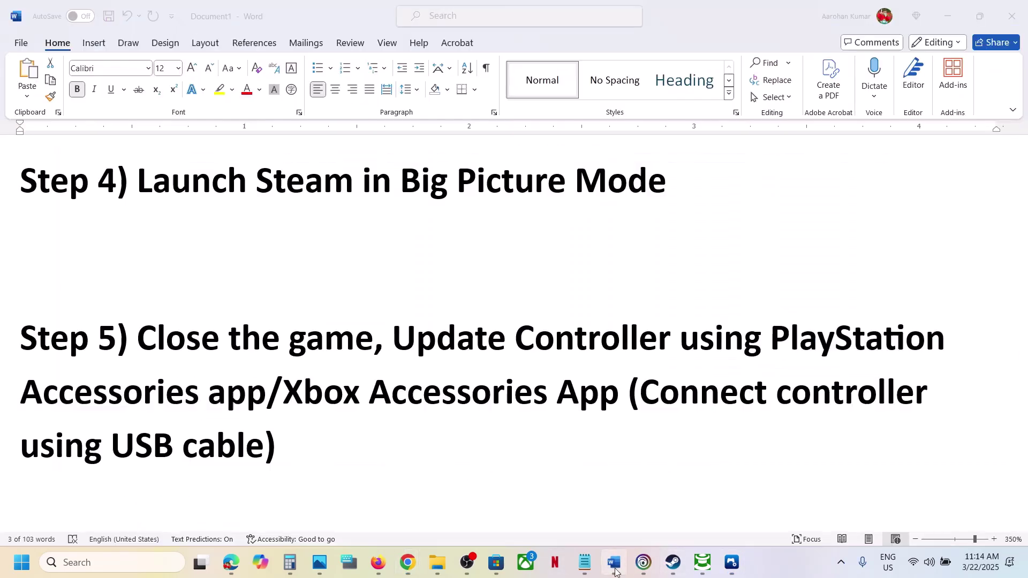
scroll(391, 433, down, 5)
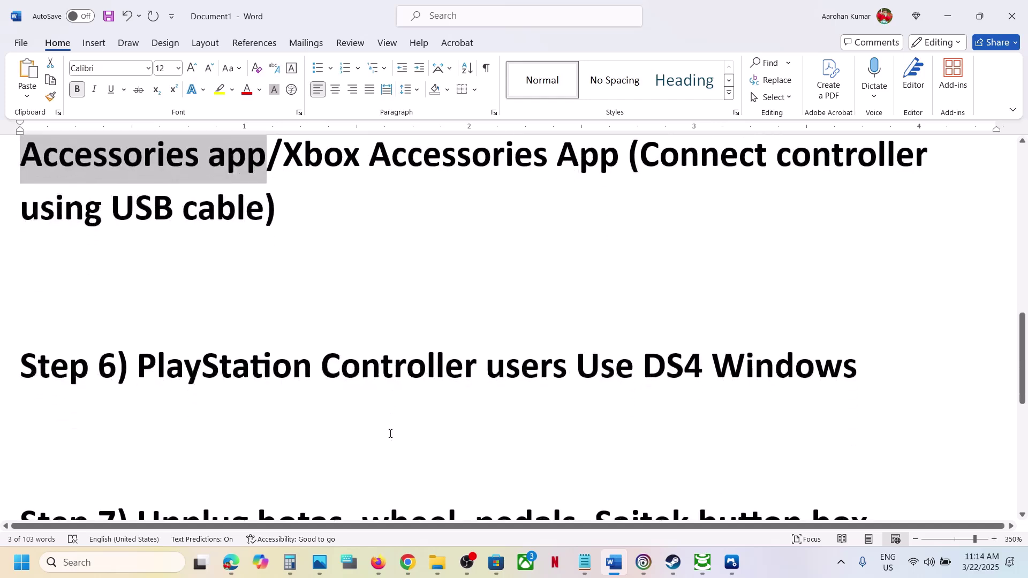
drag(157, 367, 661, 456)
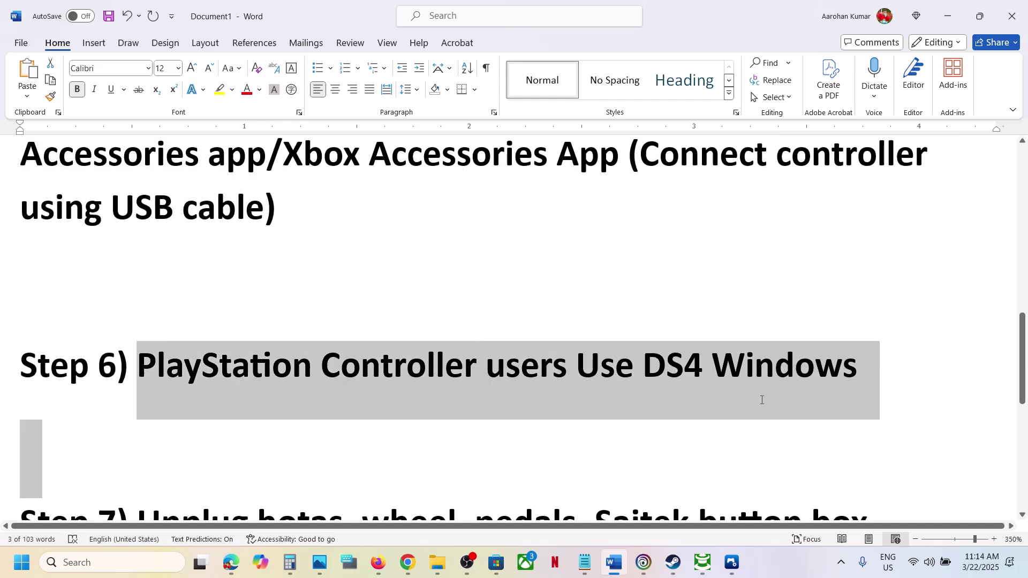
drag(761, 400, 769, 388)
click(774, 379)
drag(872, 374, 642, 376)
key(ctrl+c)
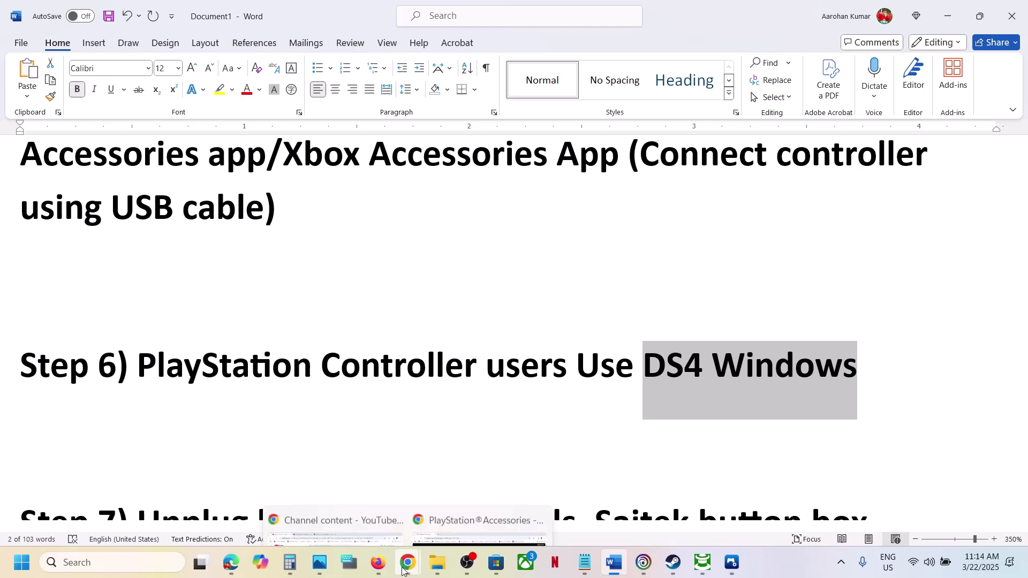
right_click(408, 562)
Search Google for 'DS4 Windows' in a new Chrome window, then minimize Chrome
click(365, 437)
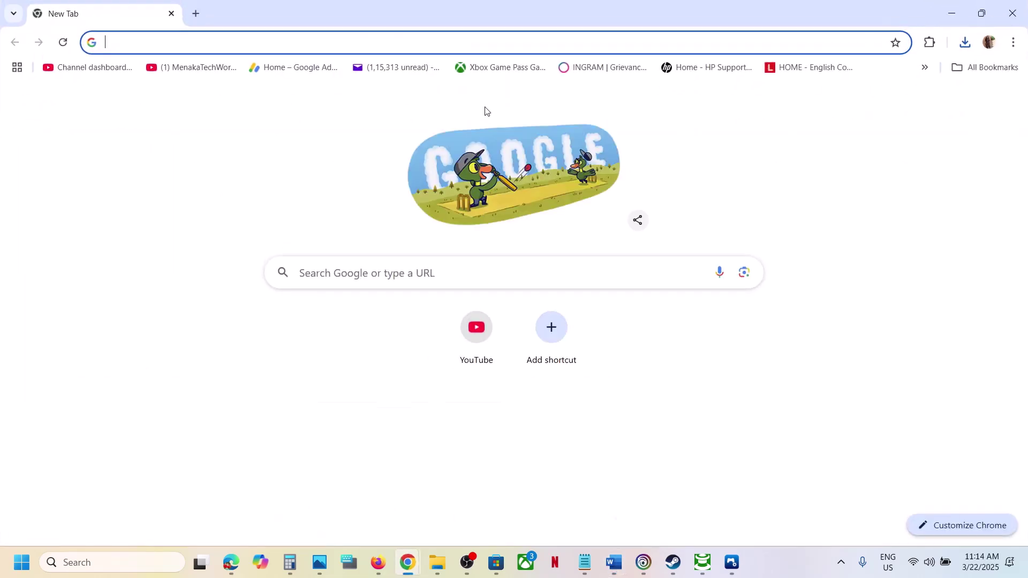
key(ctrl+v)
key(Return)
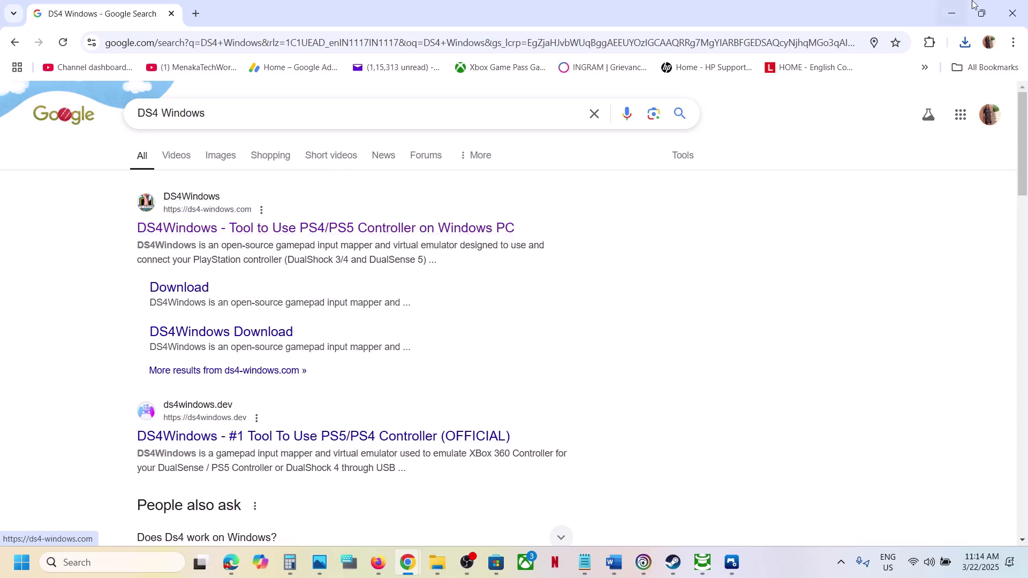
click(951, 13)
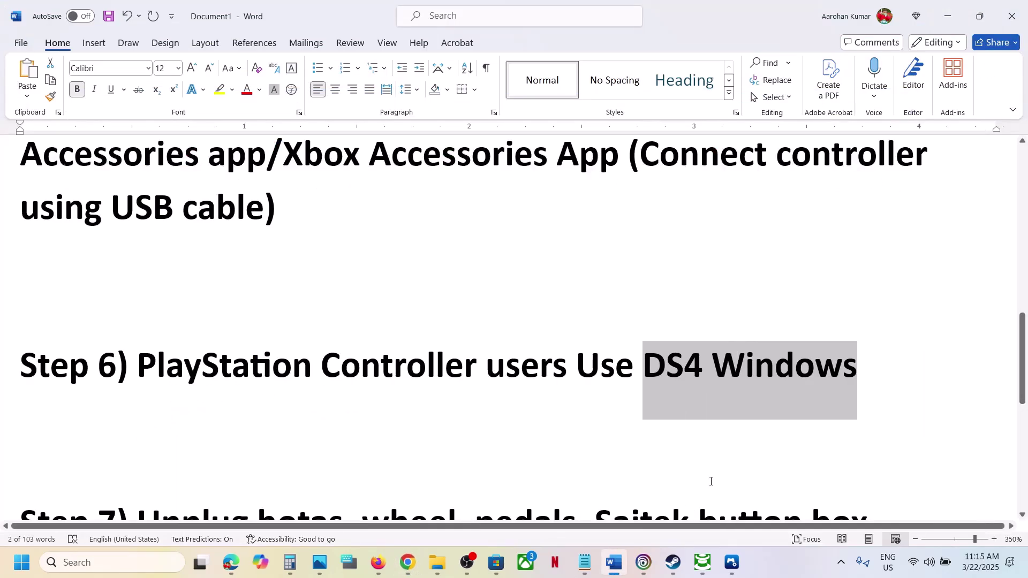
Open Assassin's Creed Shadows in the Steam library, then scroll the Word guide to Step 7
click(673, 562)
mouse_move(193, 36)
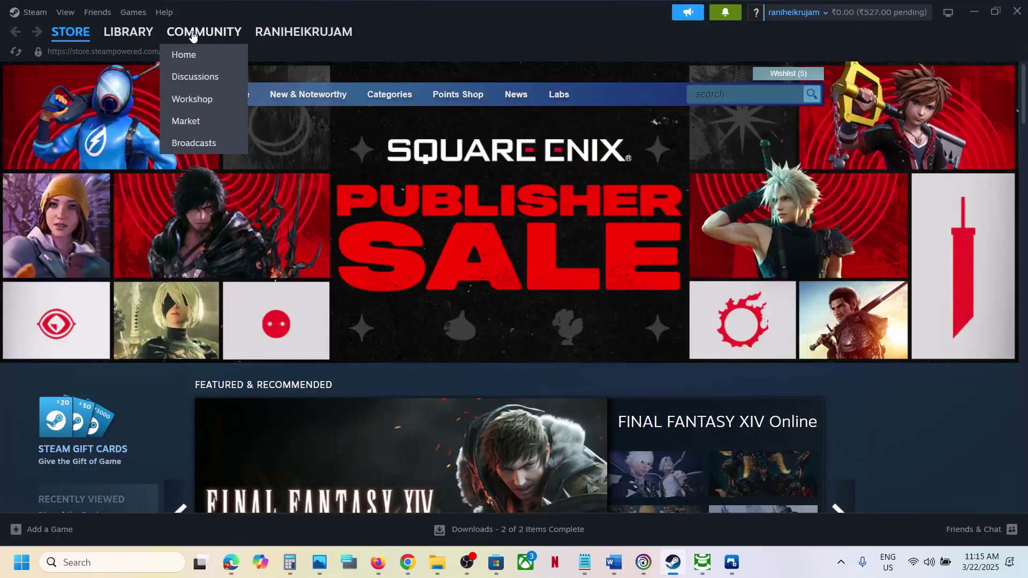
click(124, 35)
click(279, 385)
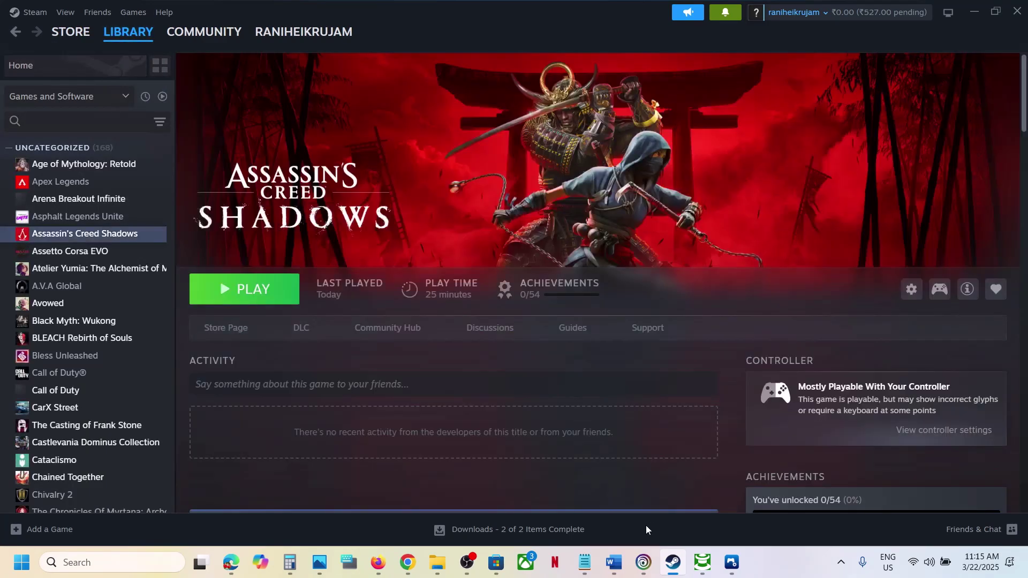
click(614, 563)
scroll(470, 395, down, 5)
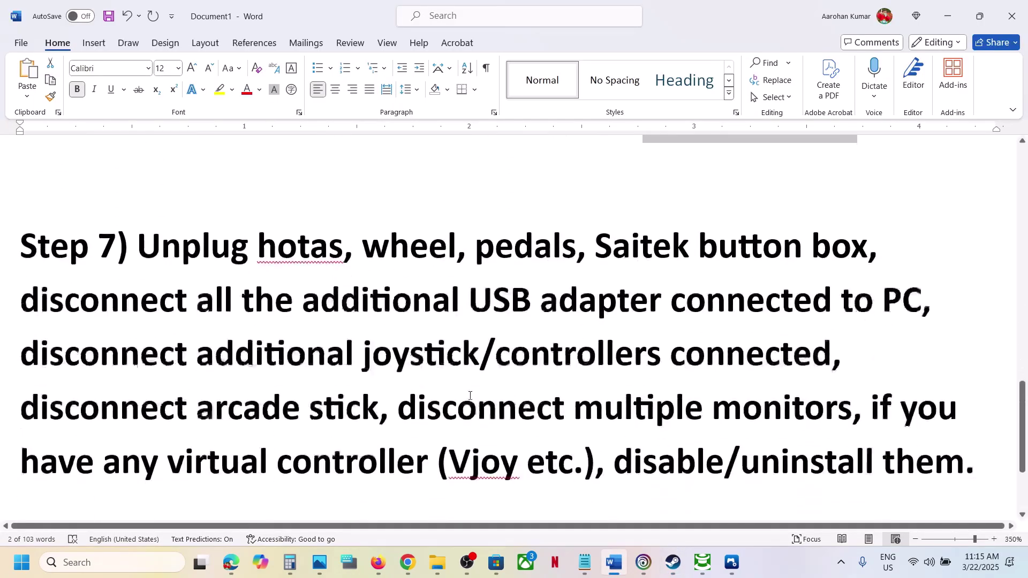
drag(144, 241, 878, 299)
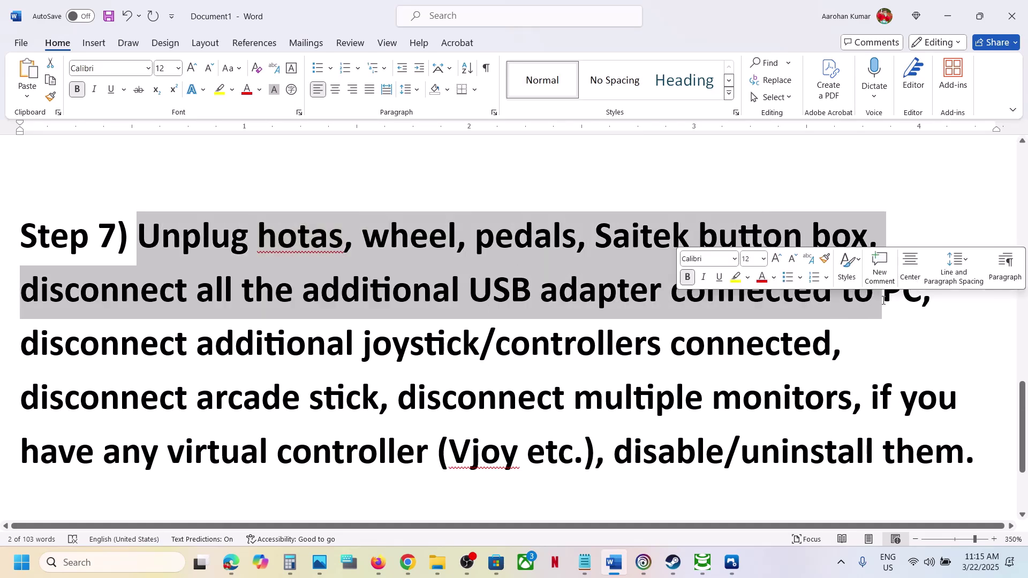
drag(145, 350, 798, 369)
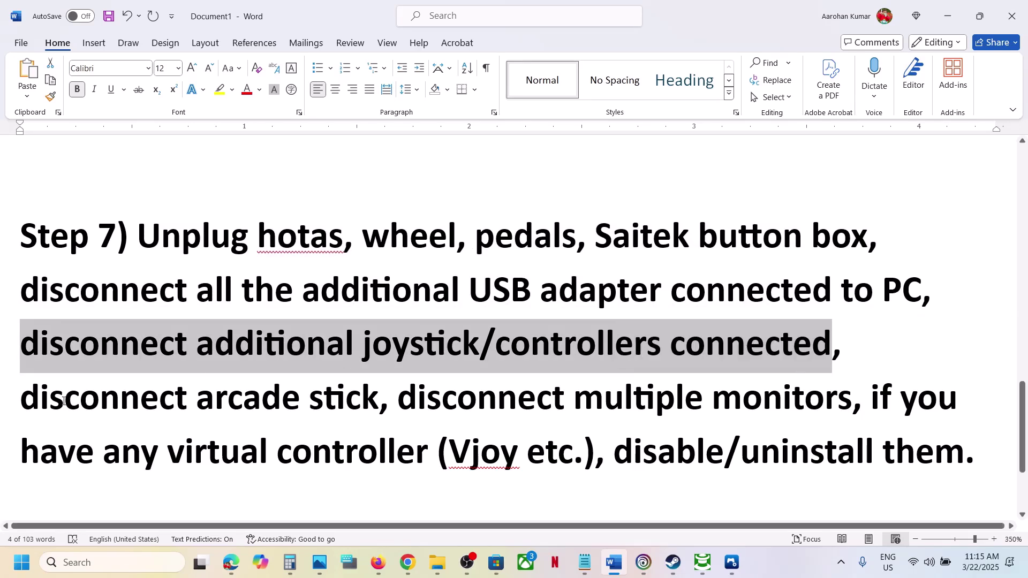
drag(63, 401, 921, 439)
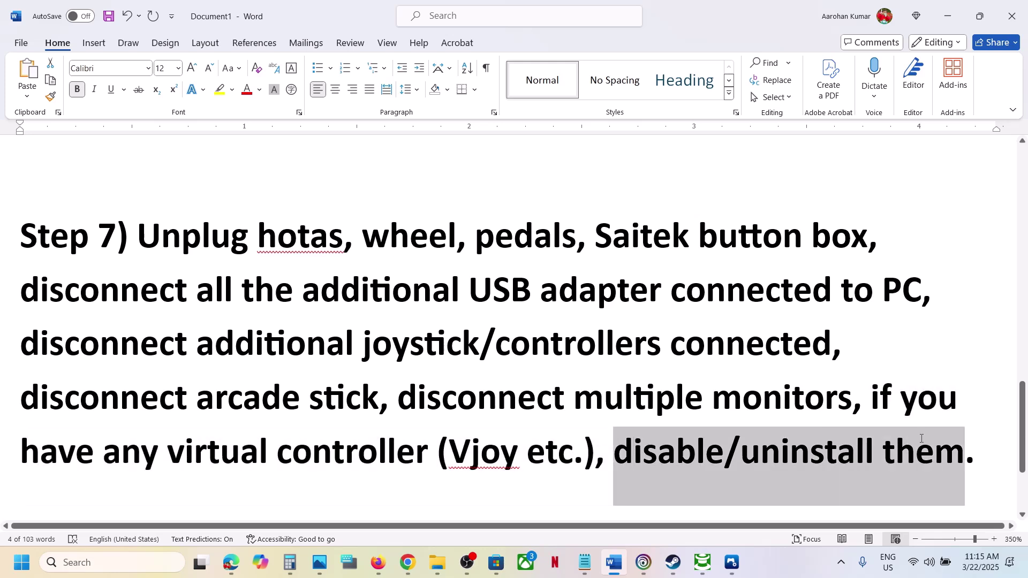
click(321, 289)
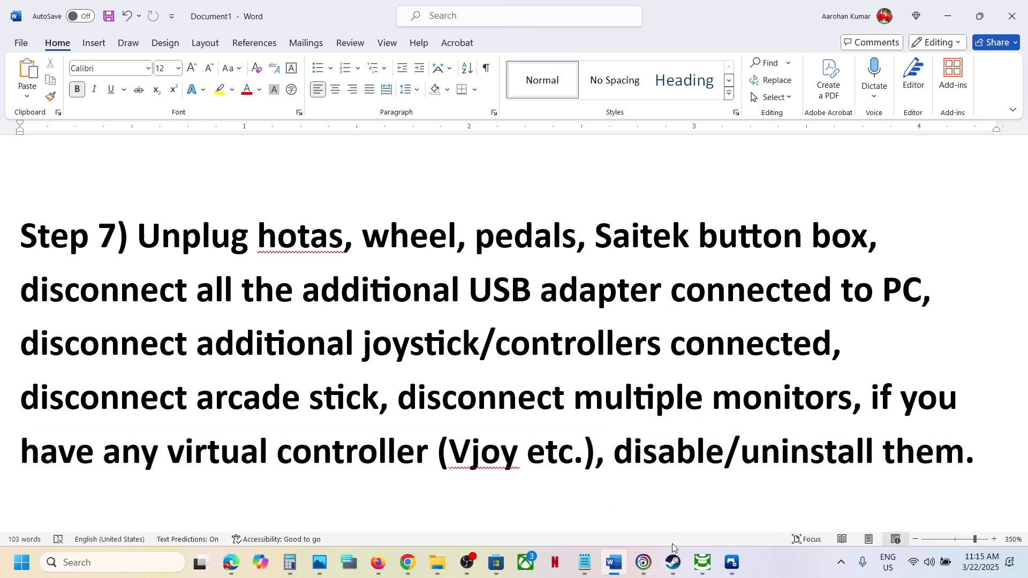
scroll(500, 352, down, 3)
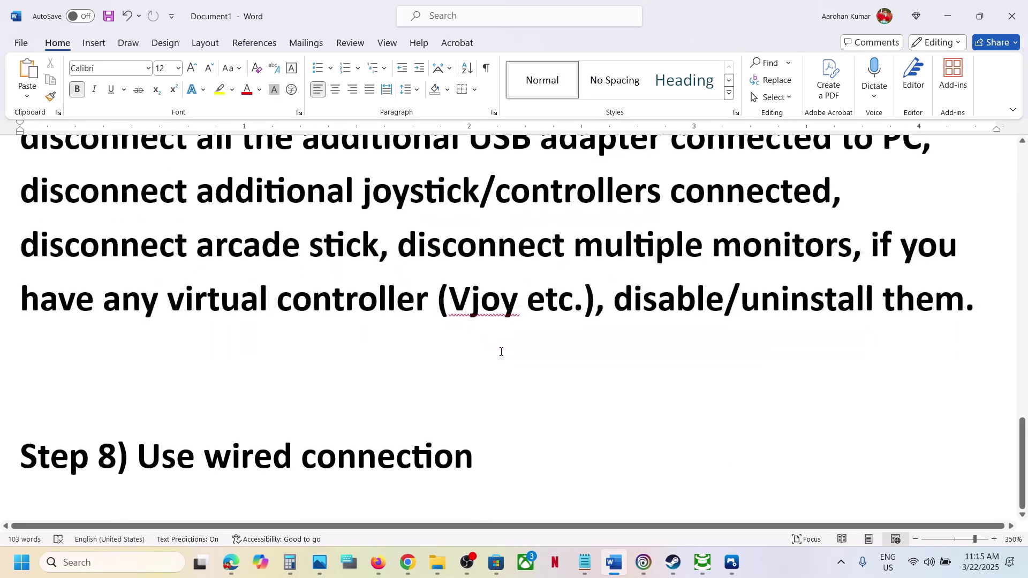
drag(140, 456, 474, 456)
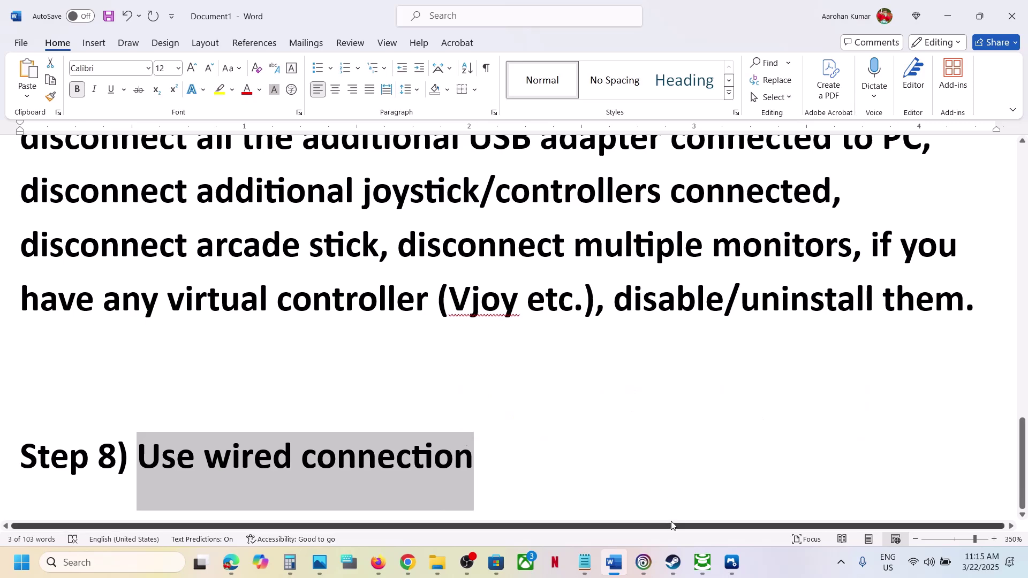
Switch from the Word notes back to Steam's Assassin's Creed Shadows library page
click(673, 568)
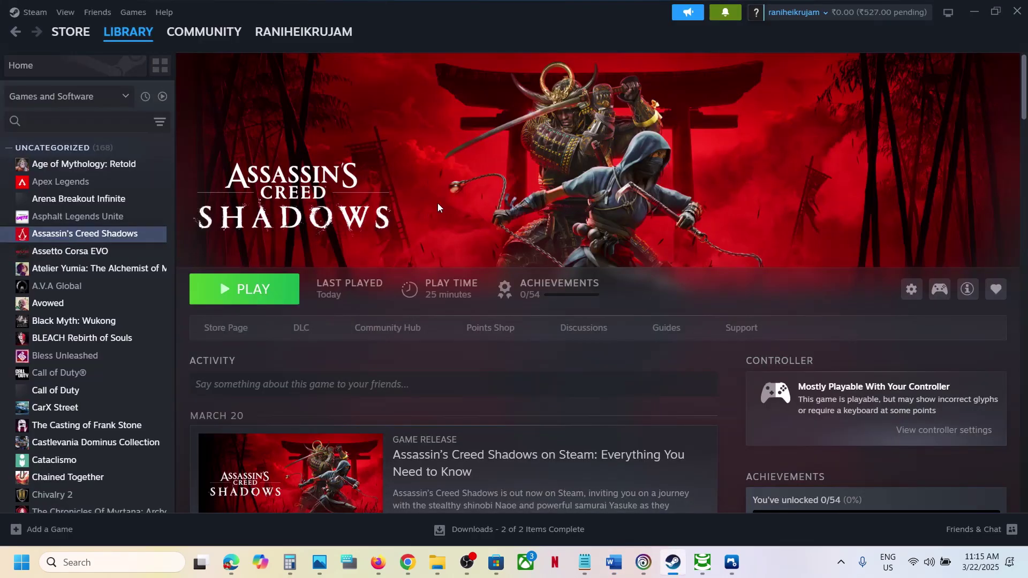